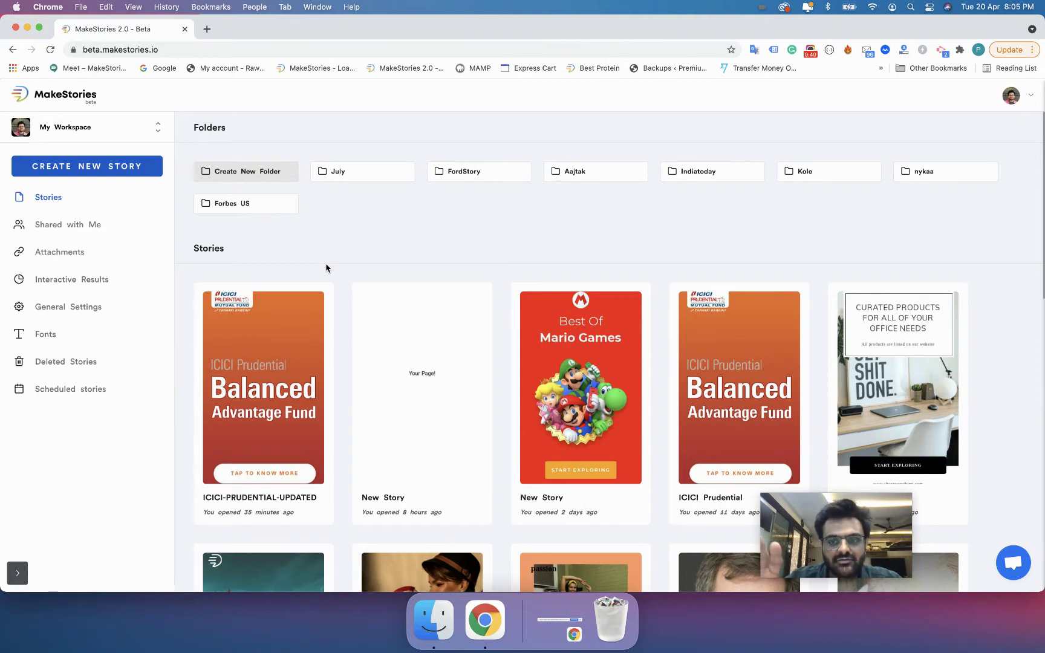
# - Choose MakeStories University from the workspace switcher at the top of the sidebar
pyautogui.click(109, 128)
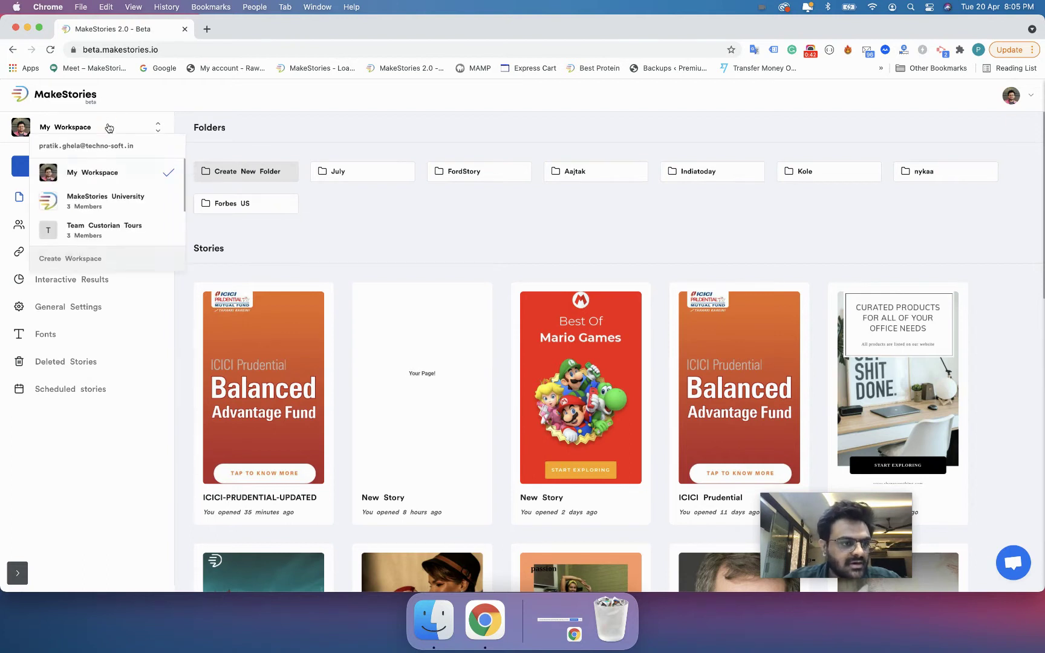
pyautogui.click(114, 207)
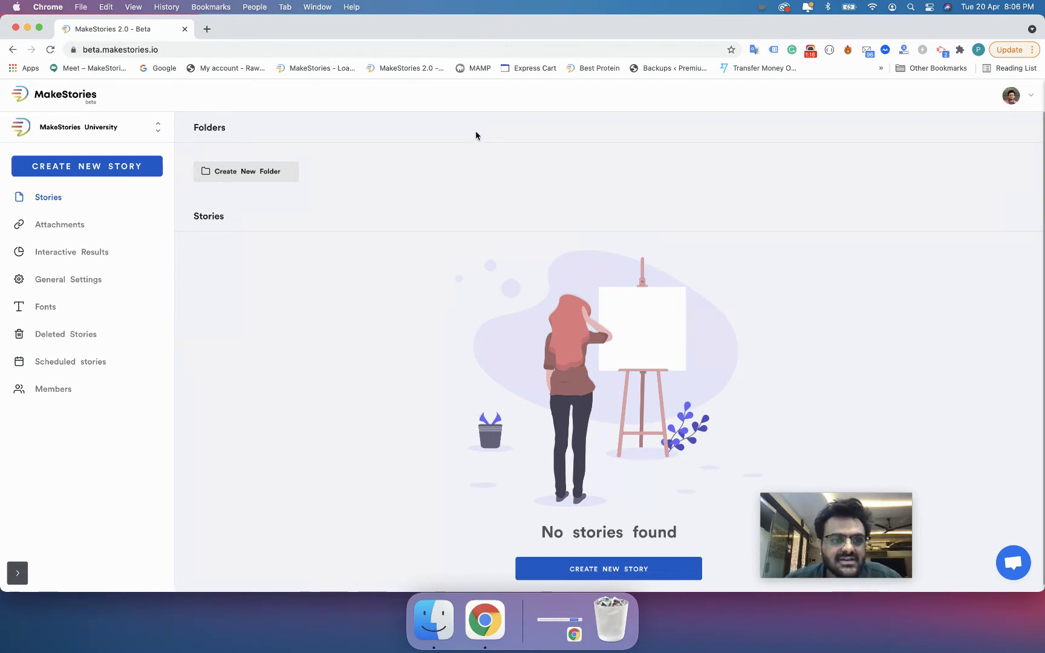
# - Create a folder named 'May 2021 1st Week' and dismiss the confirmation
pyautogui.click(276, 175)
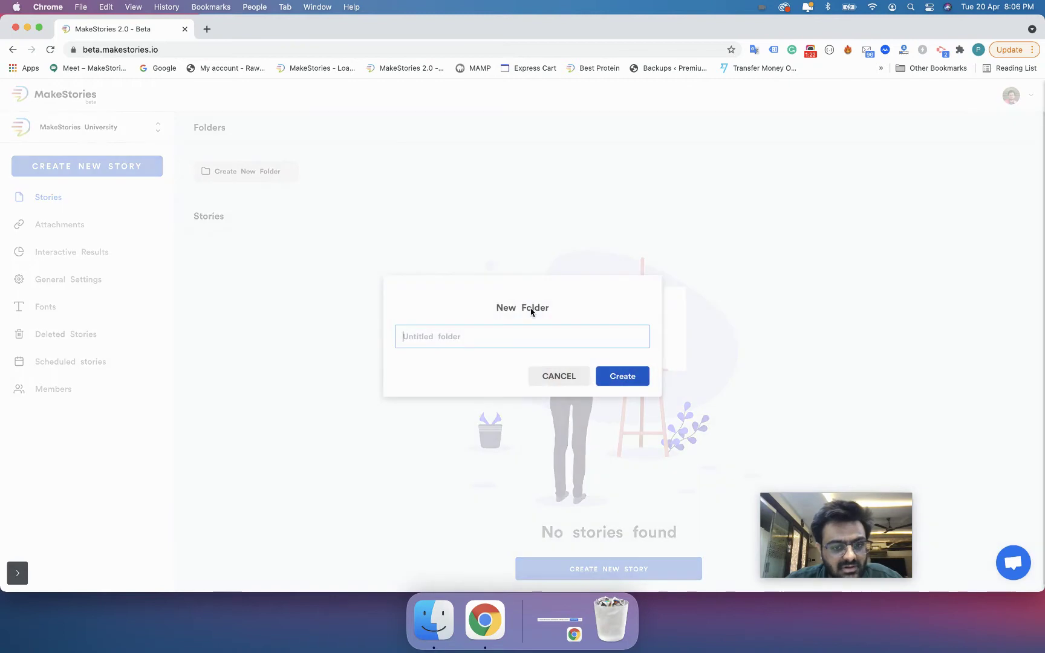
pyautogui.click(514, 329)
pyautogui.write('May')
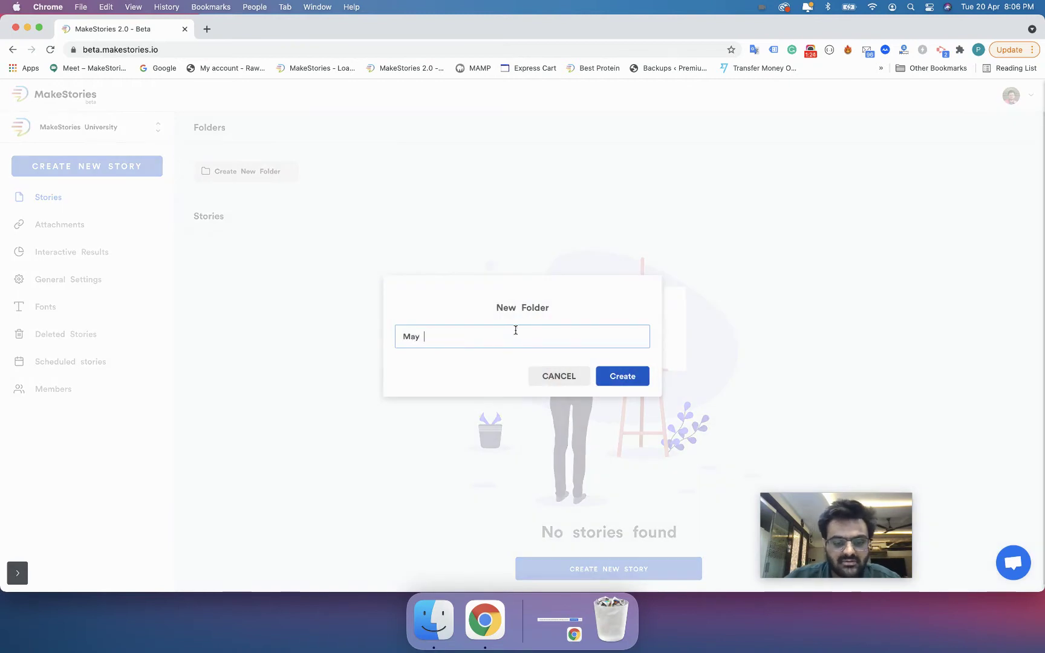
pyautogui.write(' 1st Week')
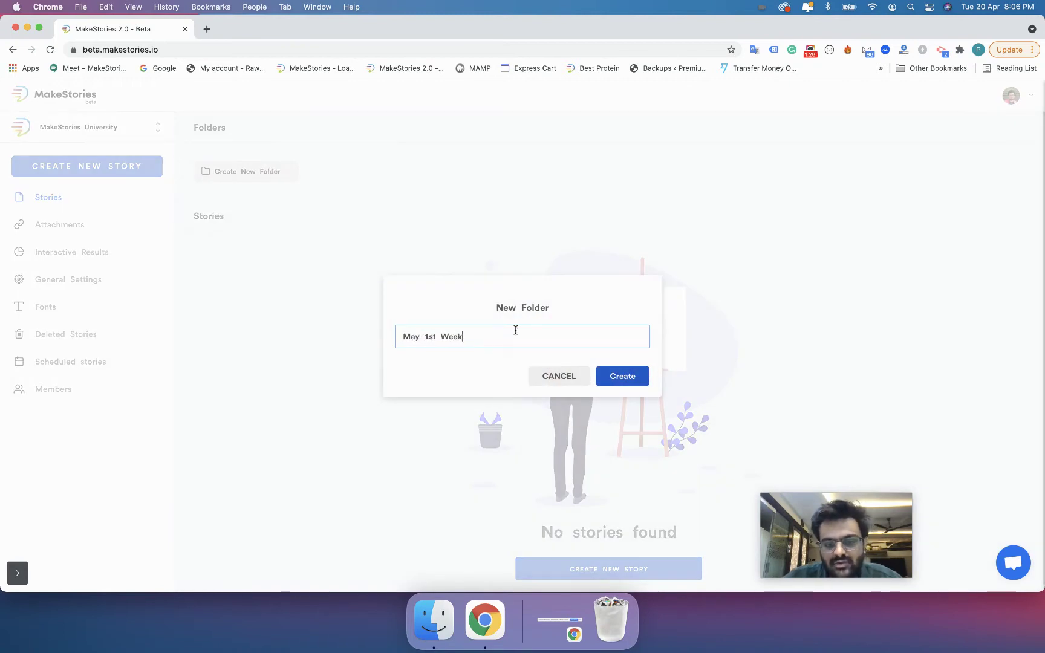
pyautogui.write('2021')
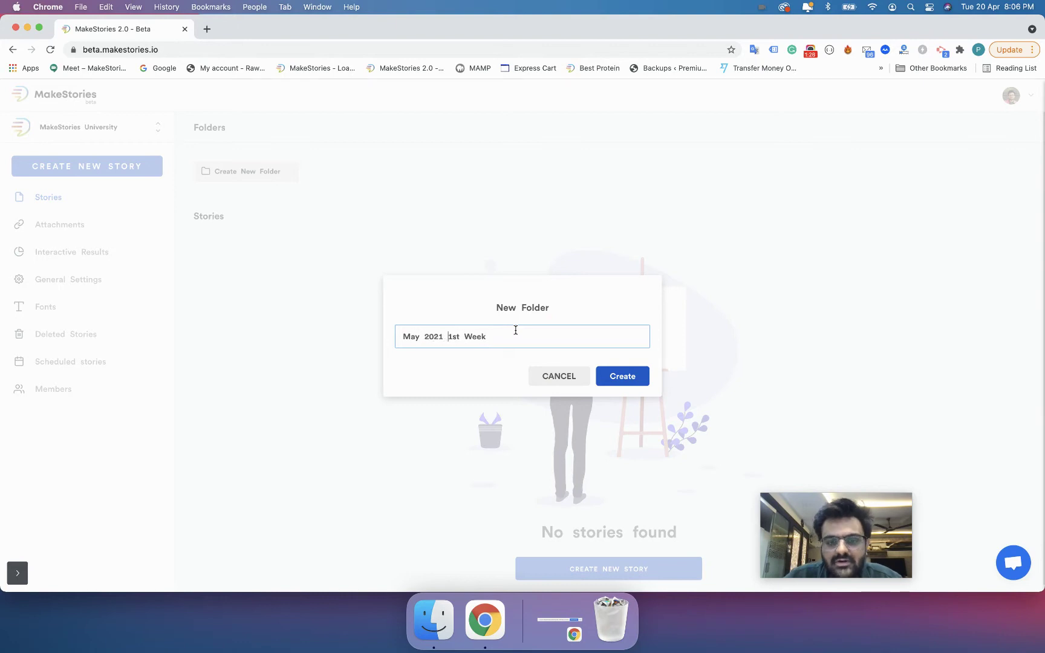
pyautogui.press('Return')
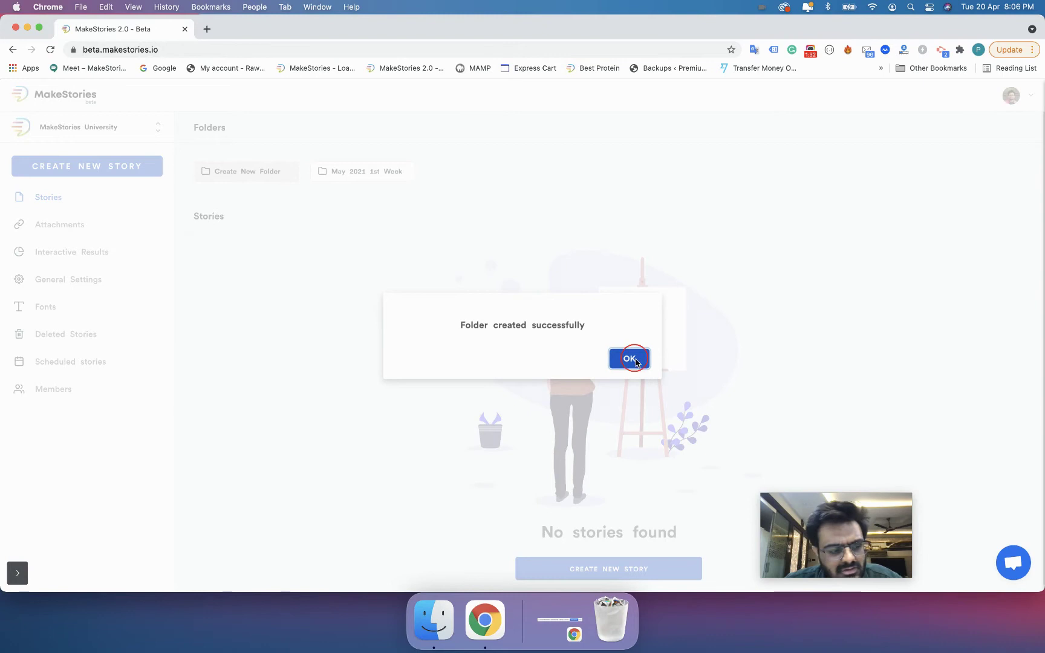
pyautogui.click(628, 359)
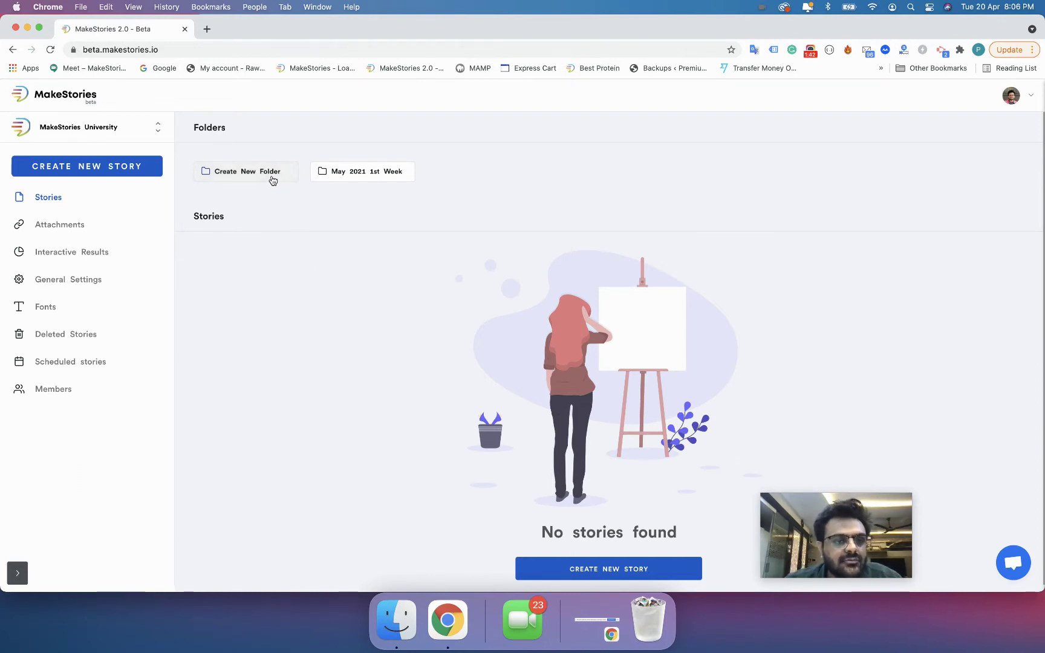
# - Create a second folder named 'May Content Calendar' and dismiss the confirmation
pyautogui.click(270, 177)
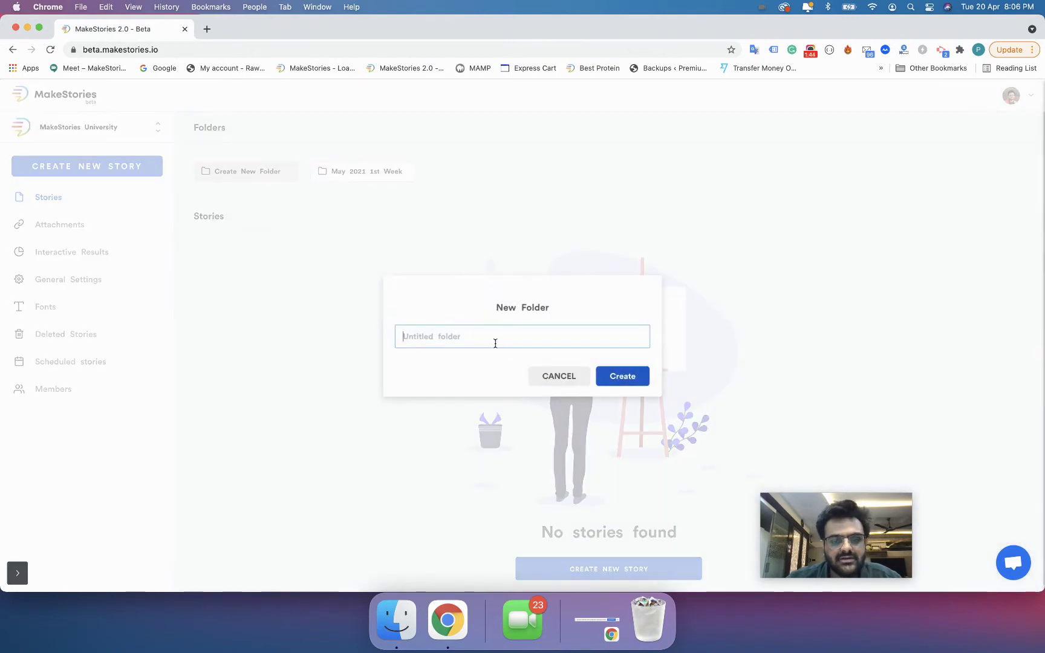
pyautogui.write('May Co')
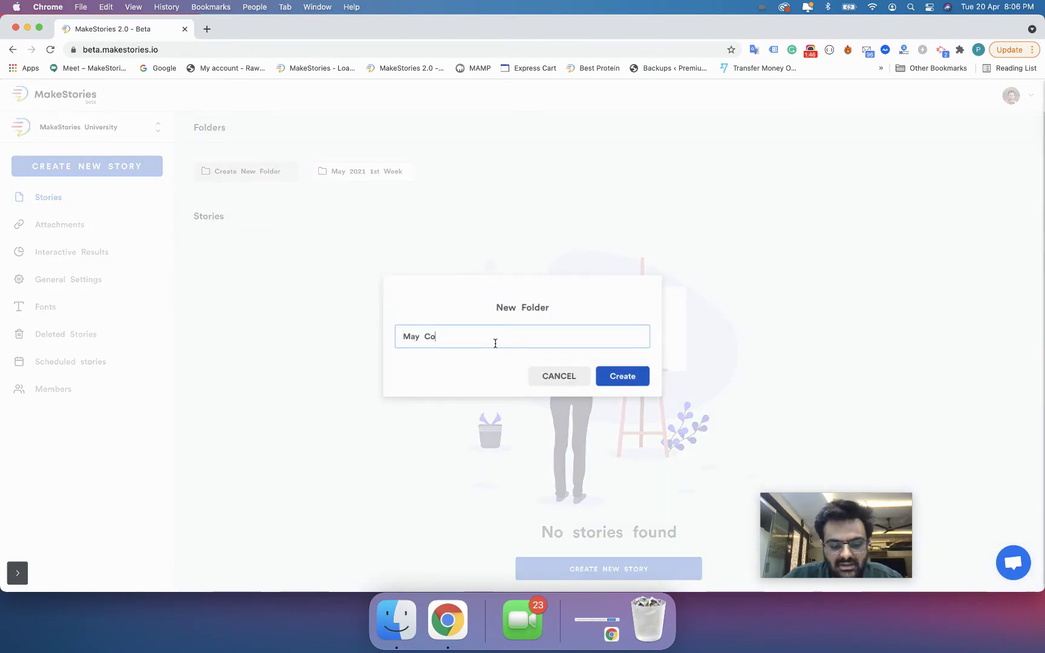
pyautogui.write('ntent Calendar')
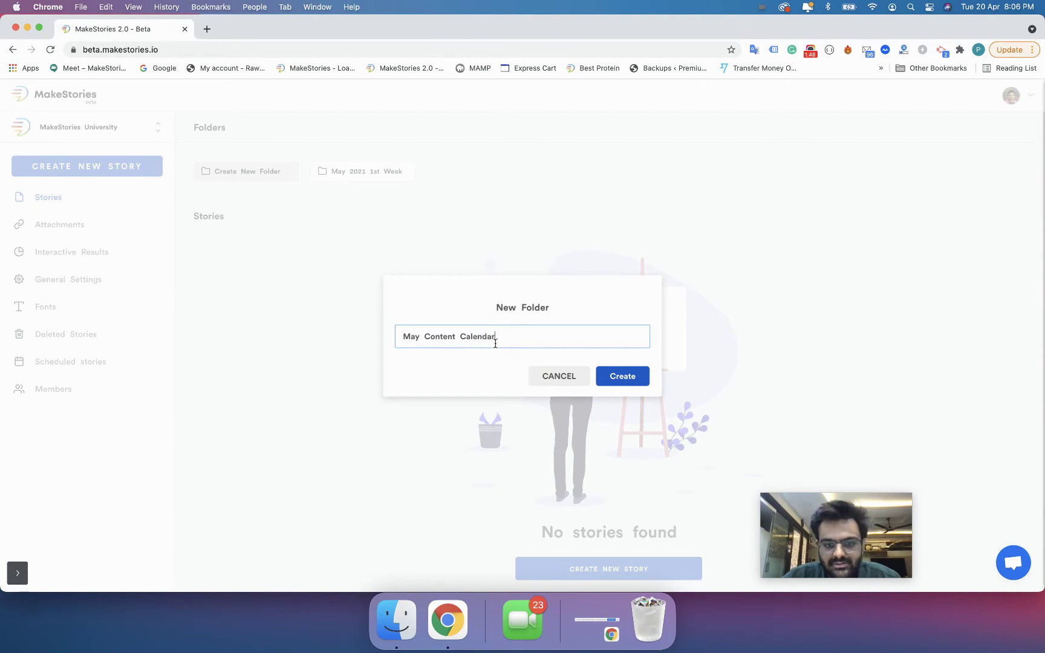
pyautogui.press('Return')
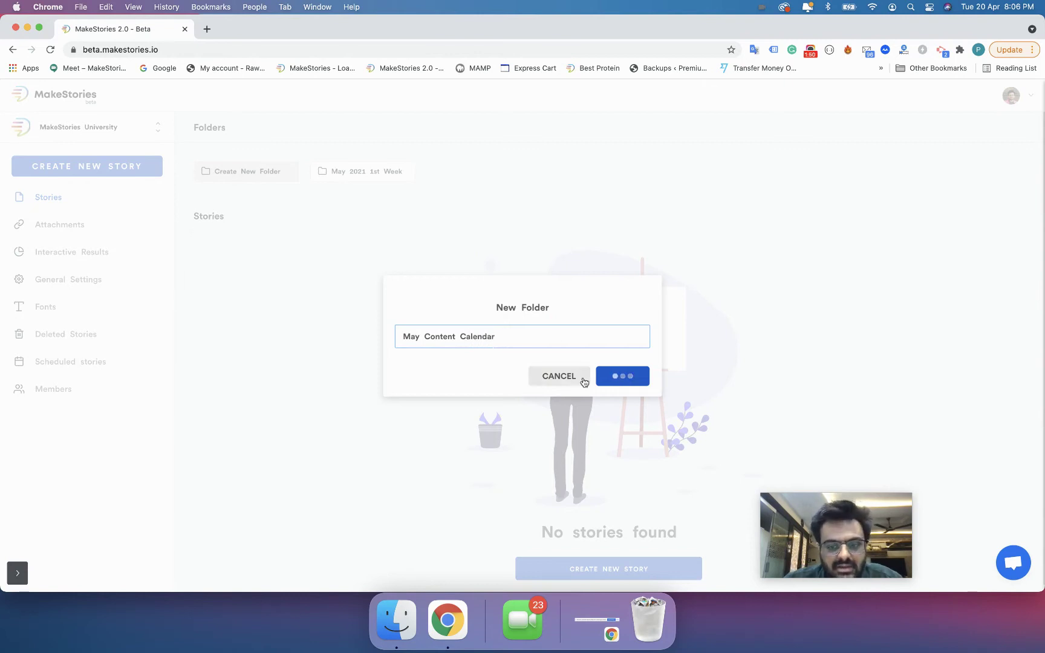
pyautogui.click(638, 364)
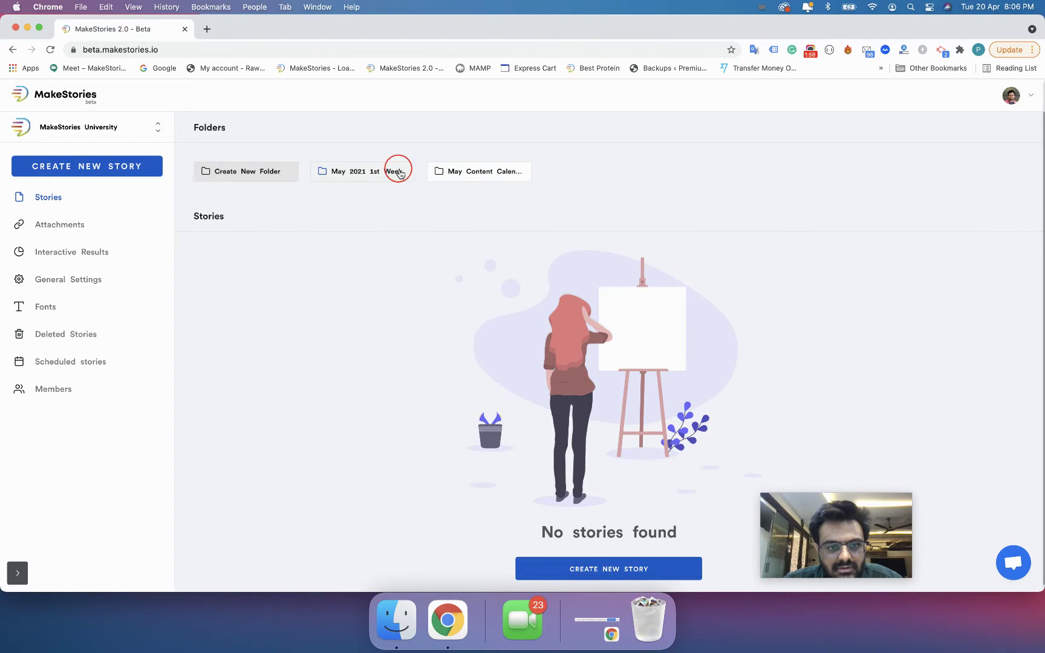
# - Move 'May 2021 1st Week' into 'May Content Calendar' and open the nested folder
pyautogui.rightClick(374, 173)
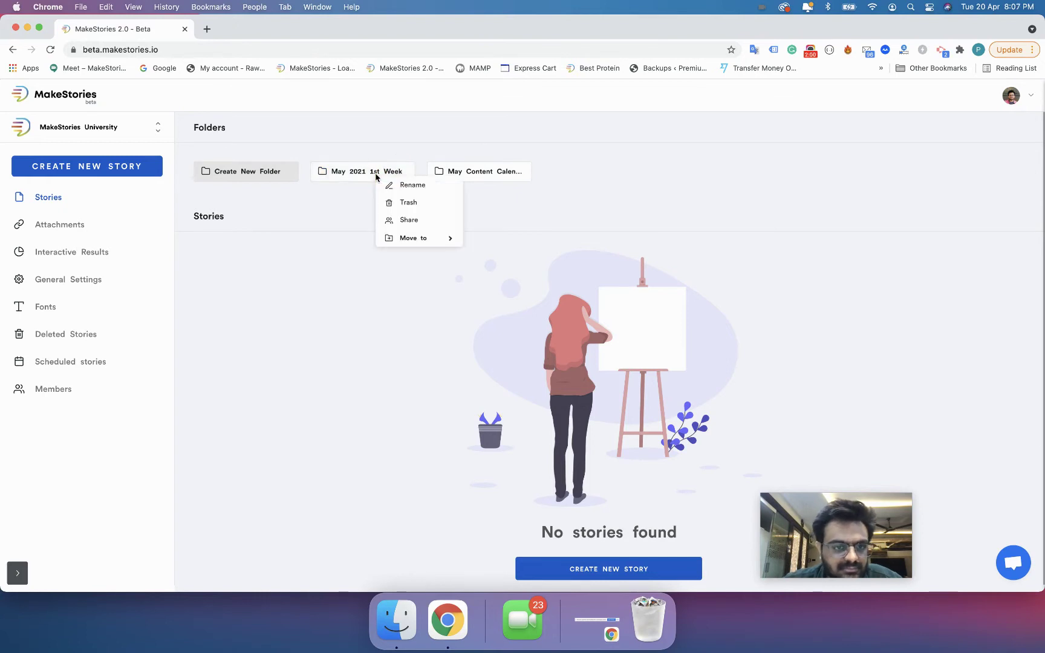
pyautogui.moveTo(408, 238)
pyautogui.click(495, 238)
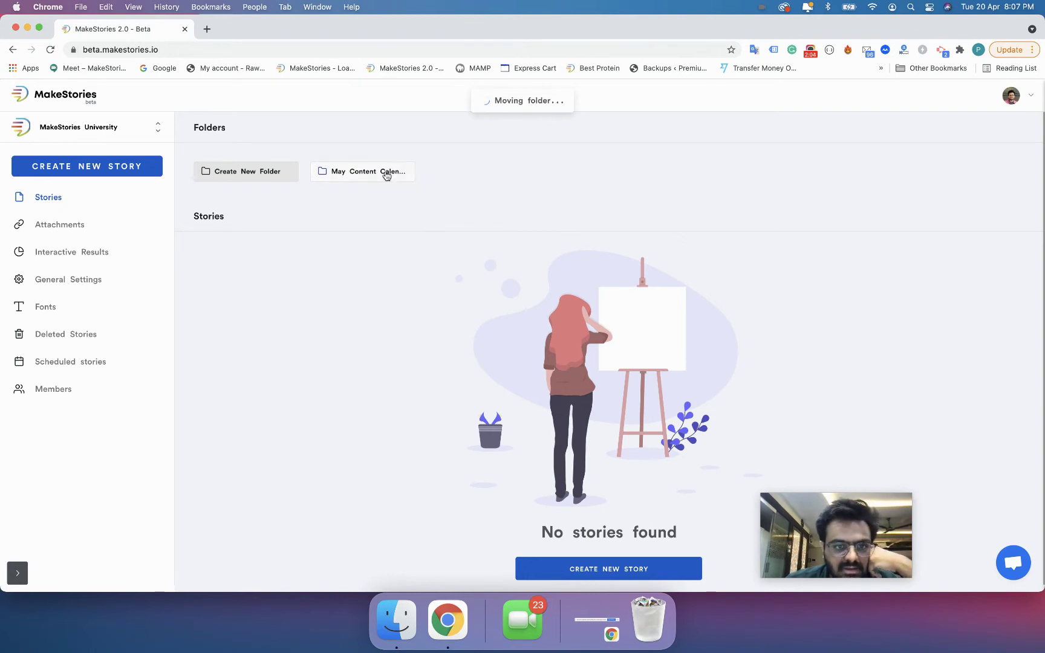
pyautogui.click(386, 174)
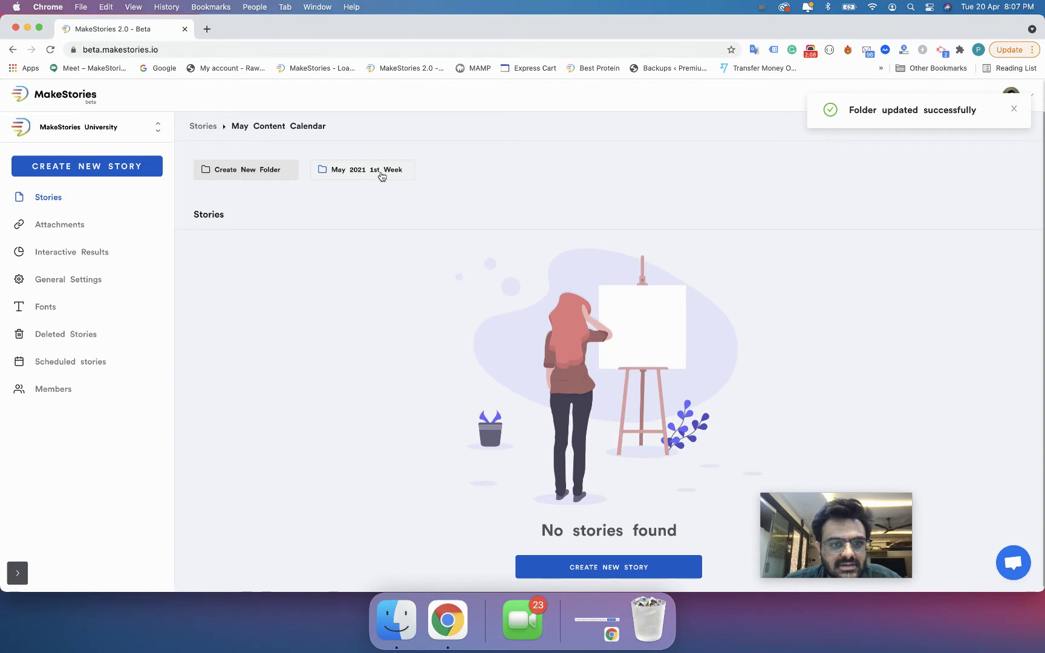
pyautogui.click(382, 176)
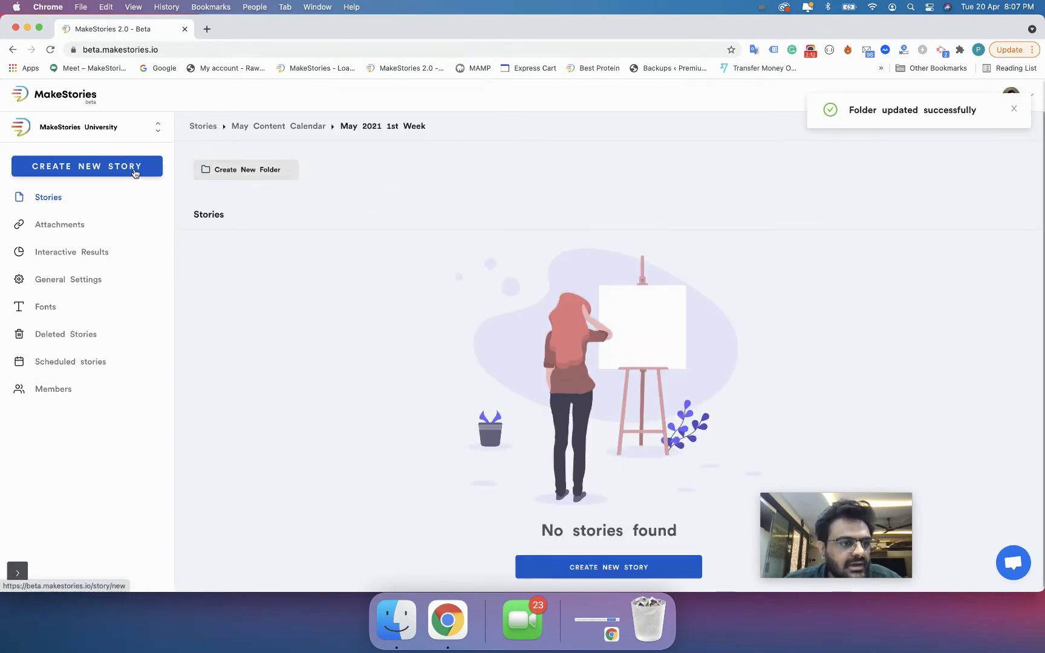
pyautogui.click(135, 173)
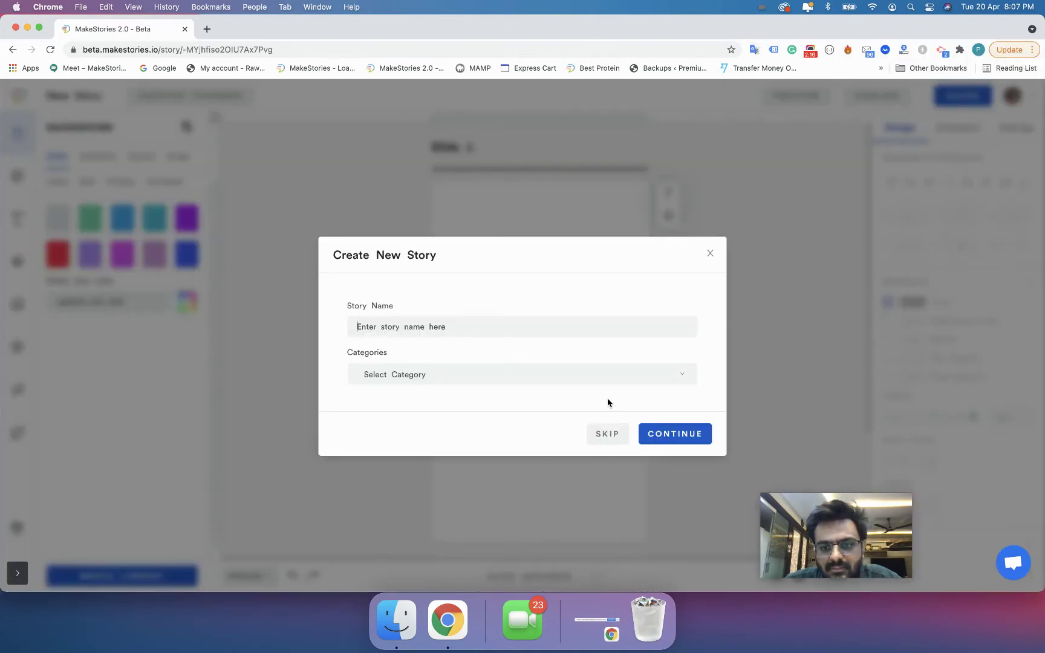
# - Create a story named 'Test' in the Recipes category, then return to the dashboard
pyautogui.click(518, 325)
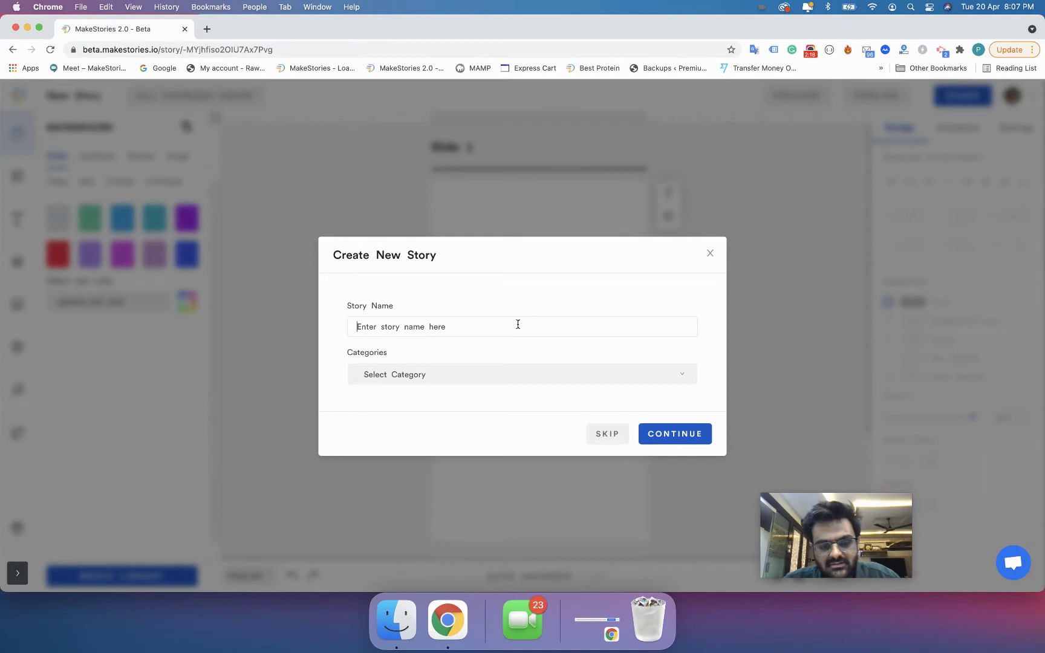
pyautogui.write('Test')
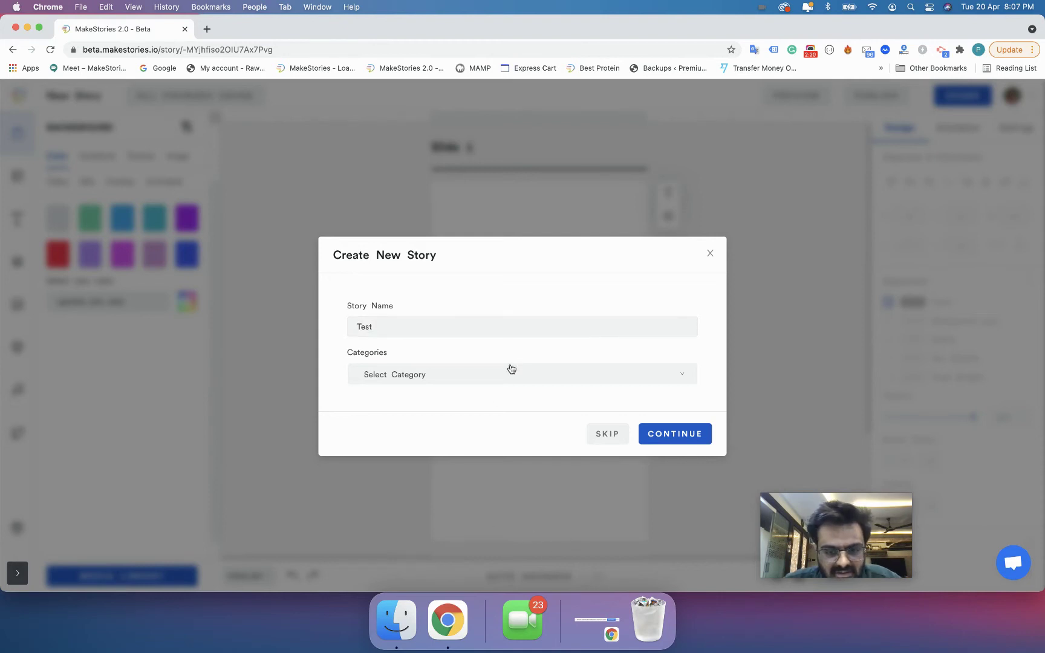
pyautogui.click(511, 370)
pyautogui.click(508, 419)
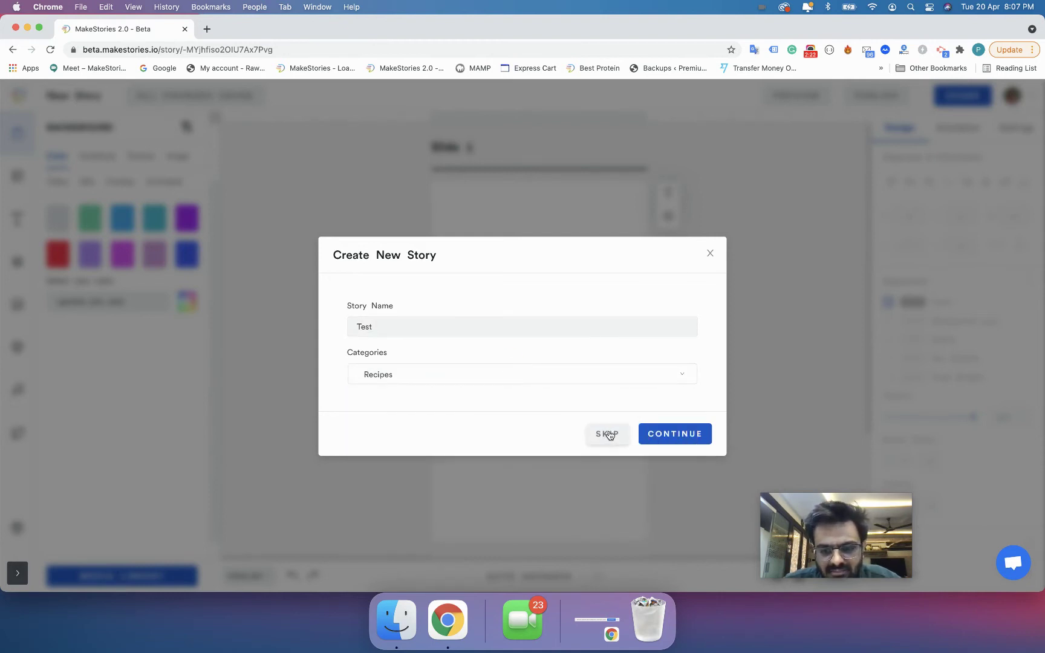
pyautogui.click(665, 434)
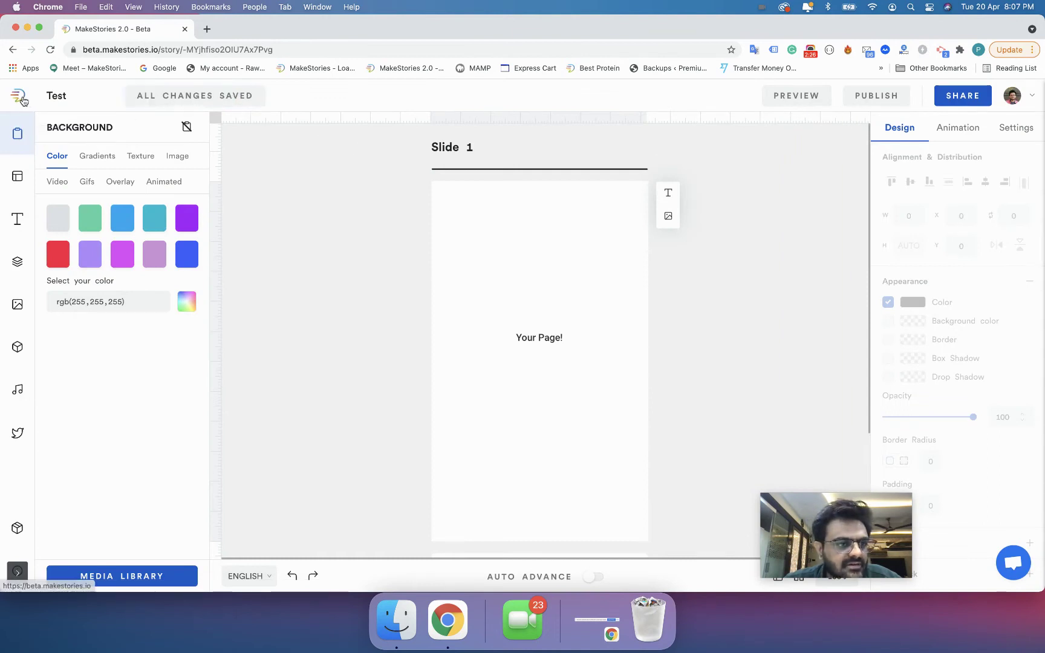
pyautogui.click(18, 96)
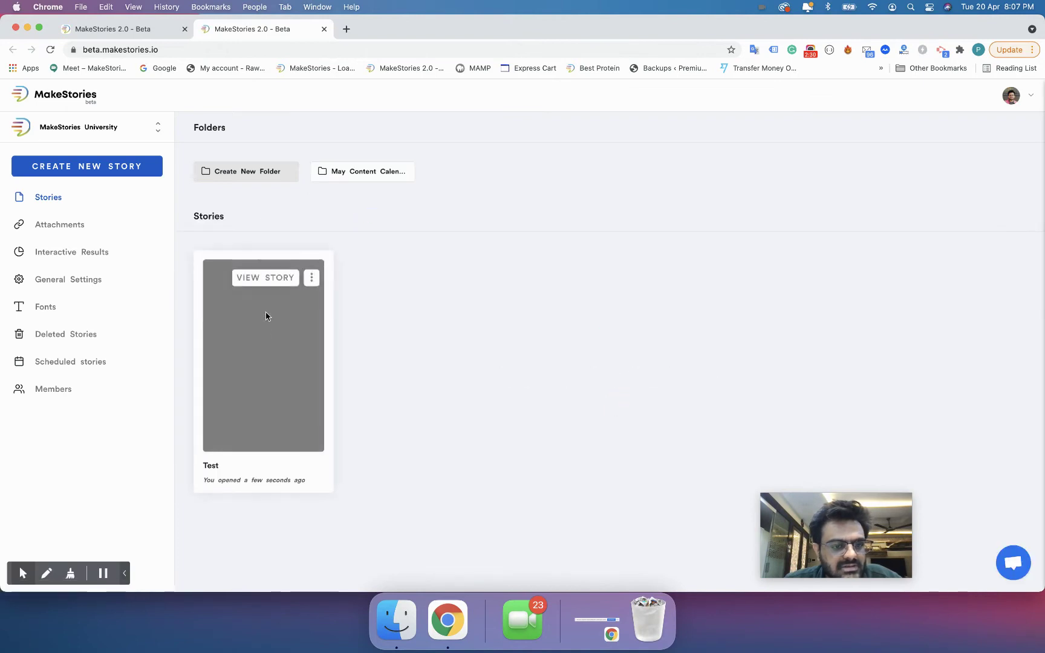
# - Browse into May Content Calendar > May 2021 1st Week, then go back to top-level stories
pyautogui.click(312, 281)
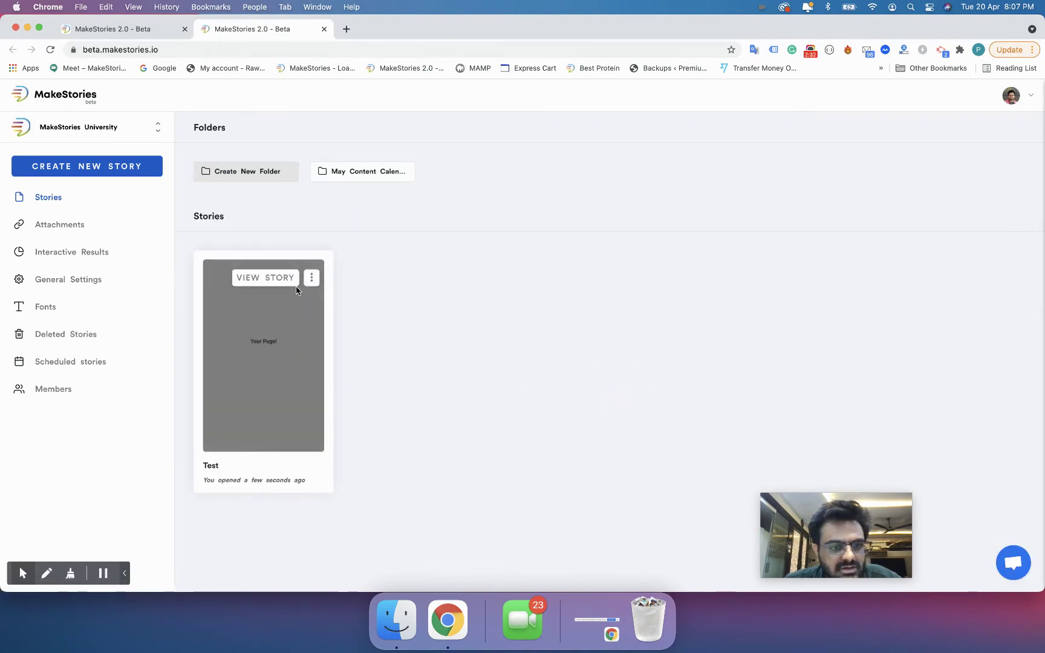
pyautogui.click(311, 278)
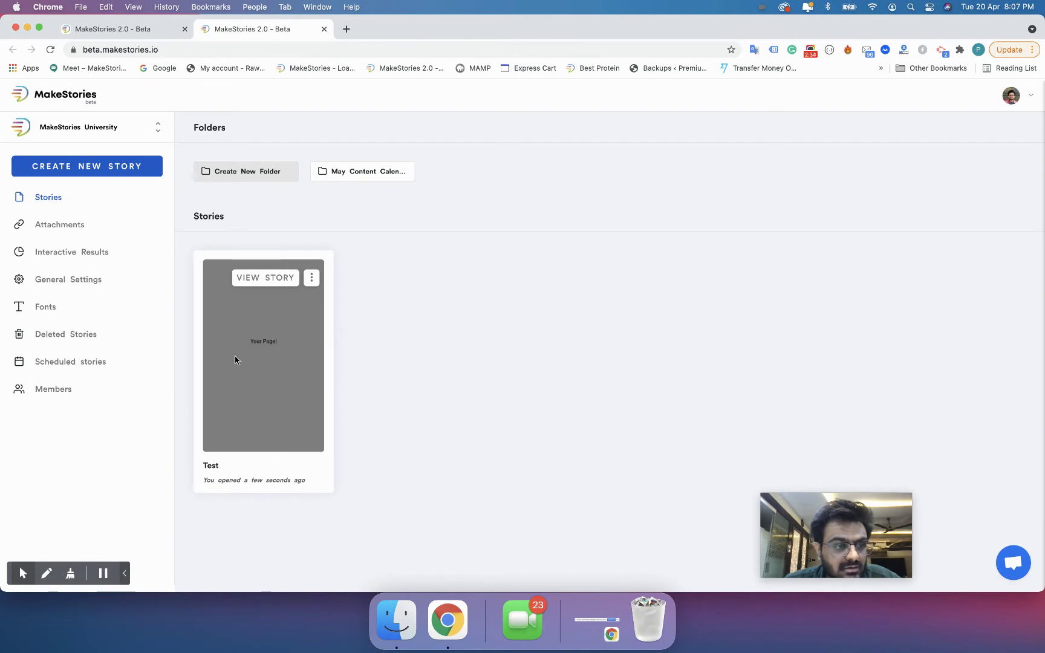
pyautogui.click(346, 172)
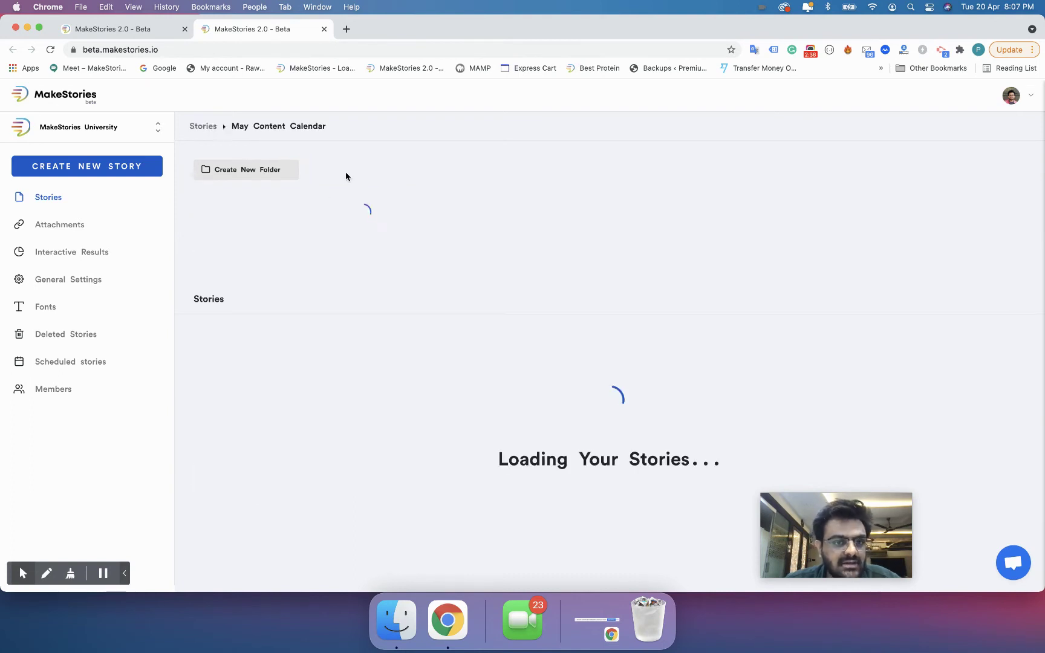
pyautogui.click(324, 178)
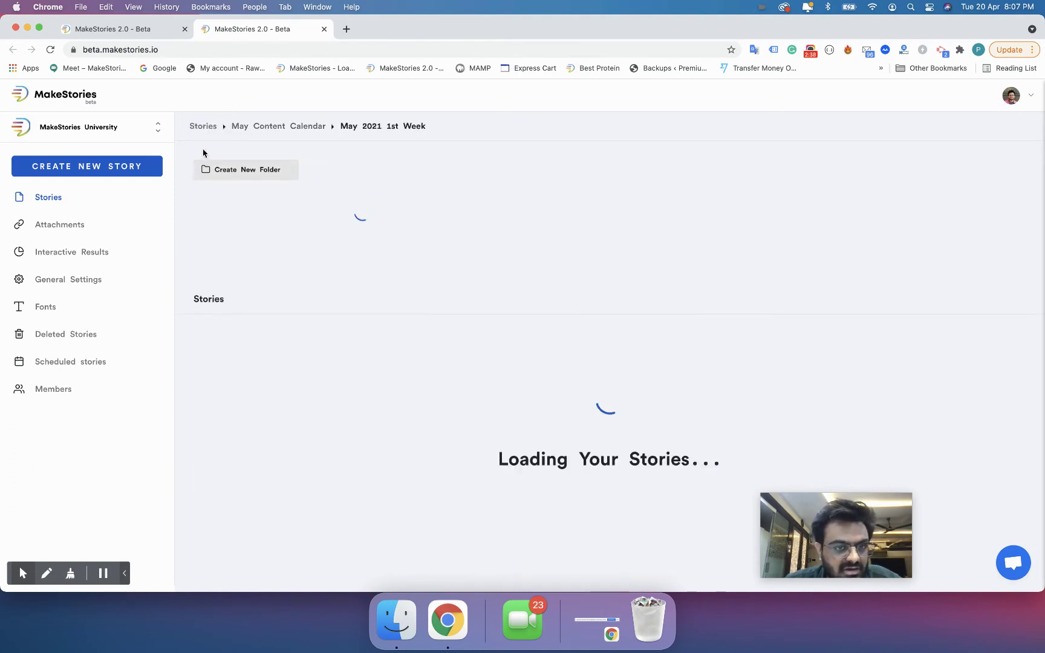
pyautogui.click(207, 129)
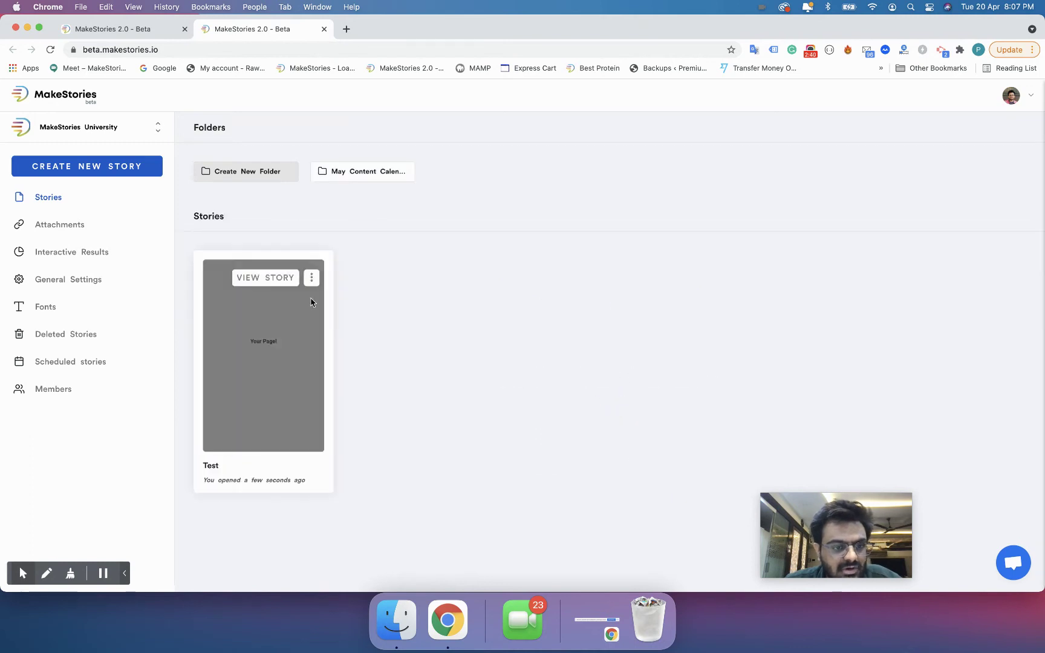
# - Move 'Test' to May Content Calendar > May 2021 1st Week and confirm it landed there
pyautogui.click(312, 278)
pyautogui.moveTo(299, 339)
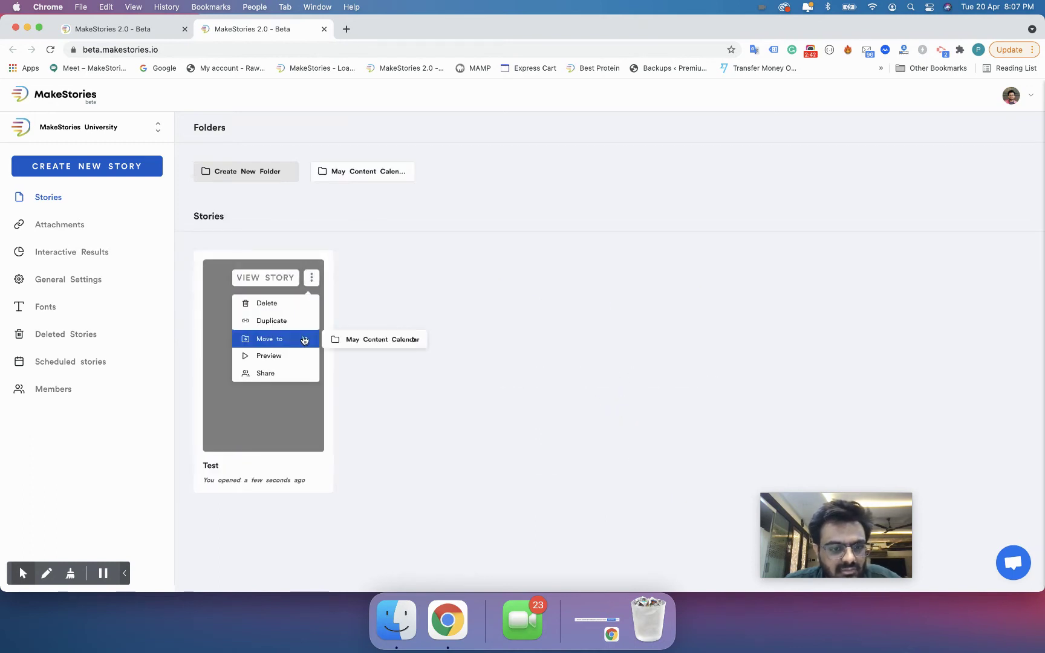
pyautogui.moveTo(387, 340)
pyautogui.click(471, 342)
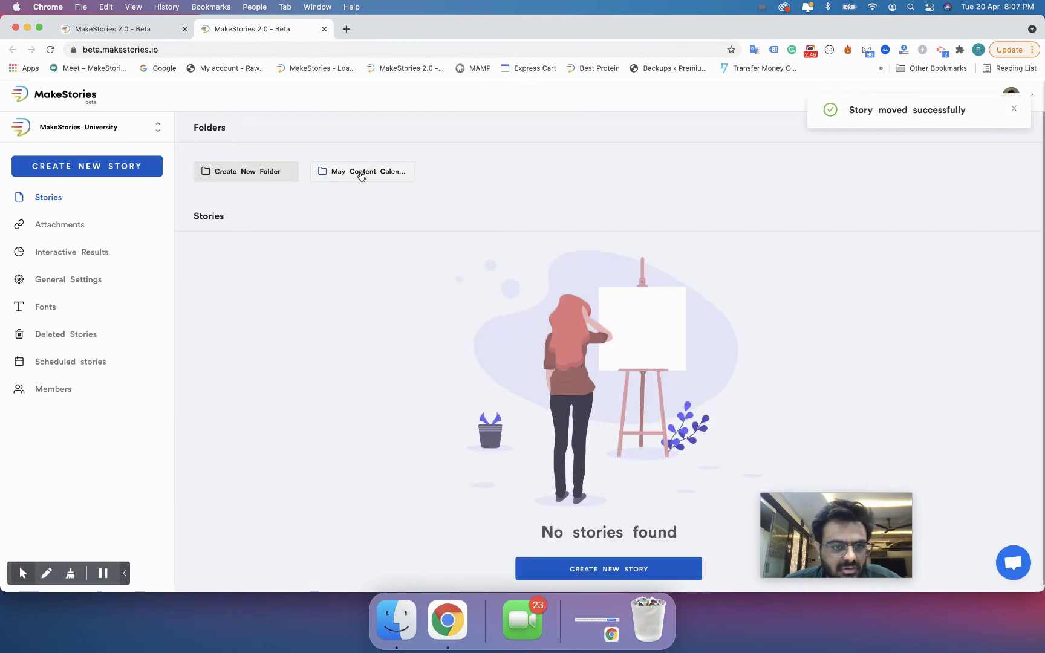
pyautogui.click(361, 176)
pyautogui.click(337, 175)
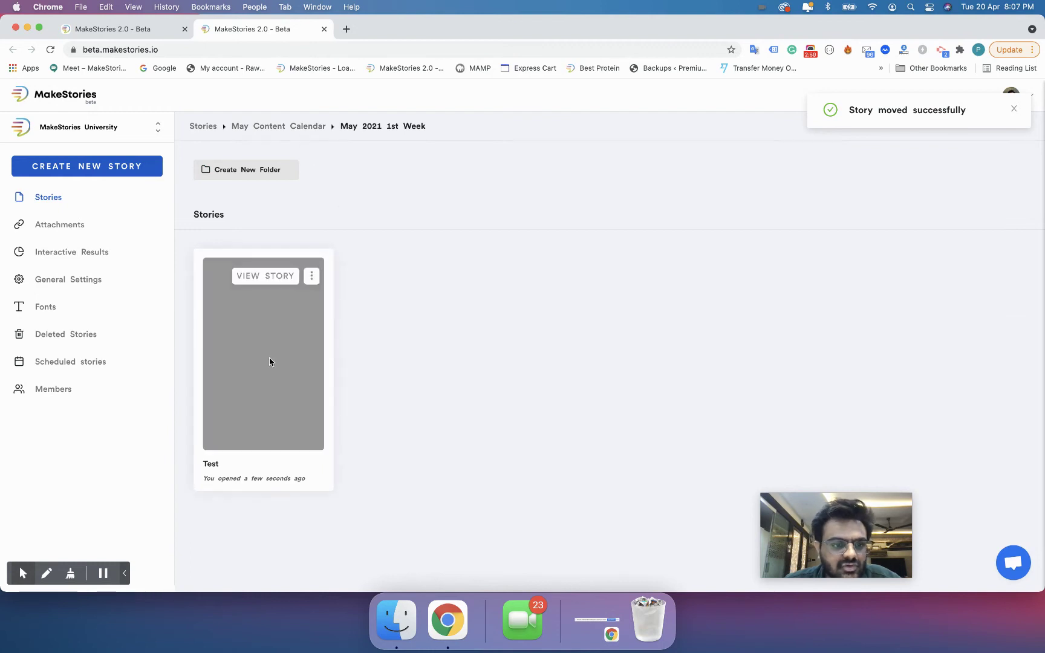
pyautogui.click(215, 126)
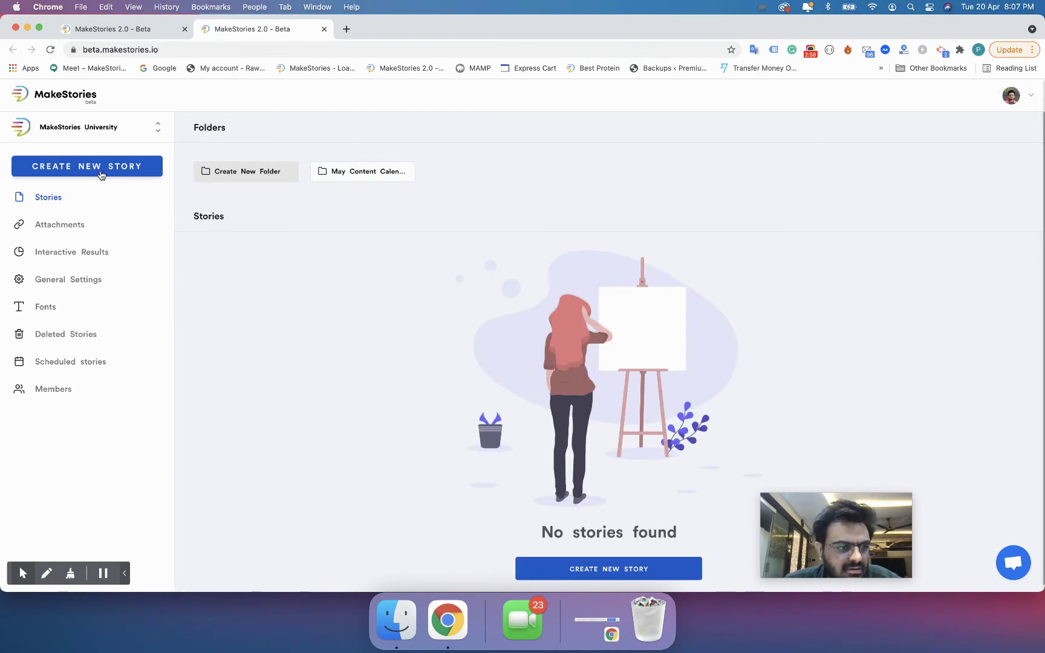
# - Create an untitled story by skipping the naming dialog, then return to the dashboard
pyautogui.click(102, 172)
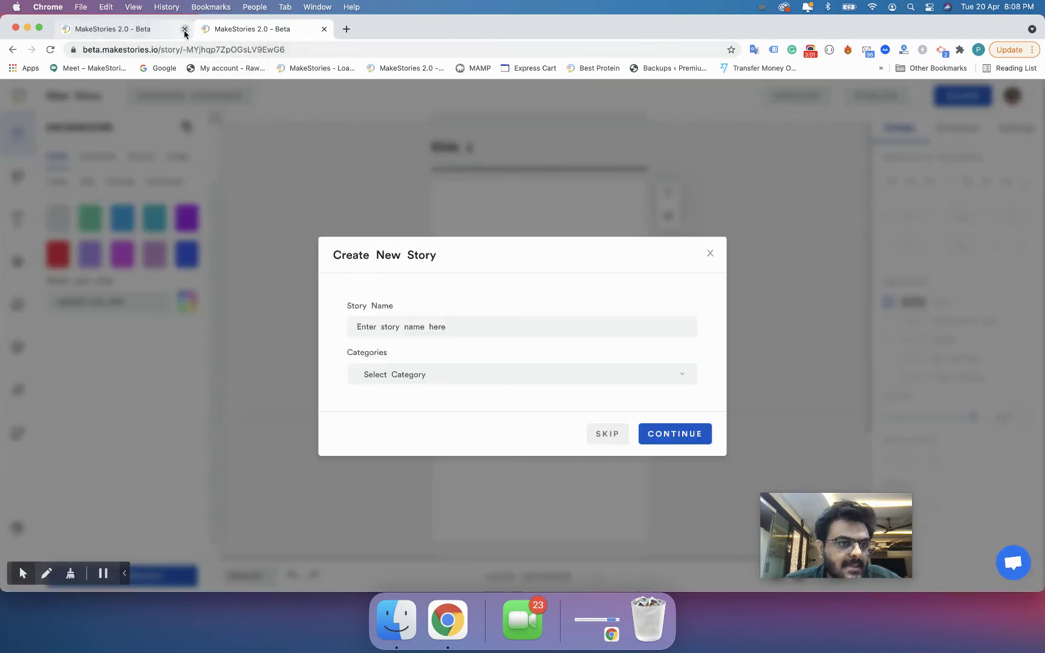
pyautogui.click(184, 29)
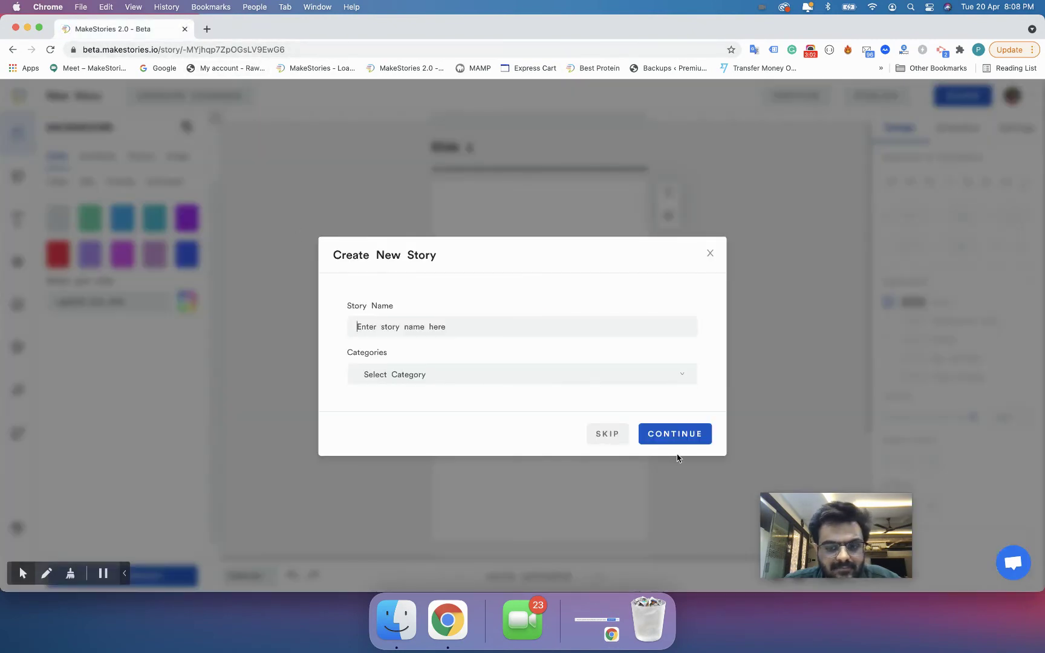
pyautogui.click(599, 436)
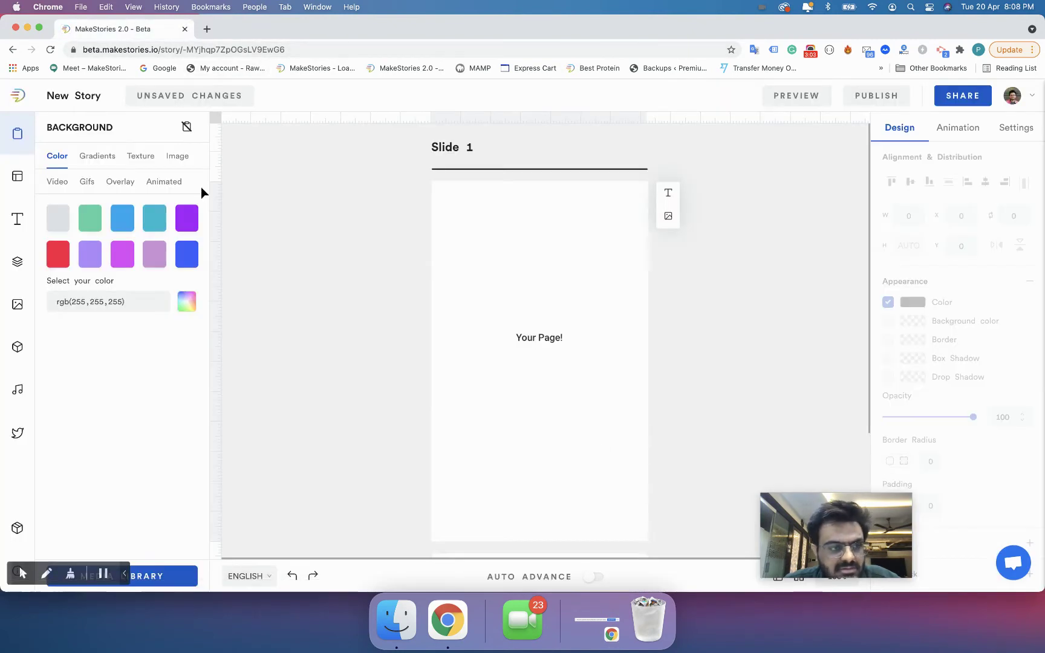
pyautogui.click(17, 99)
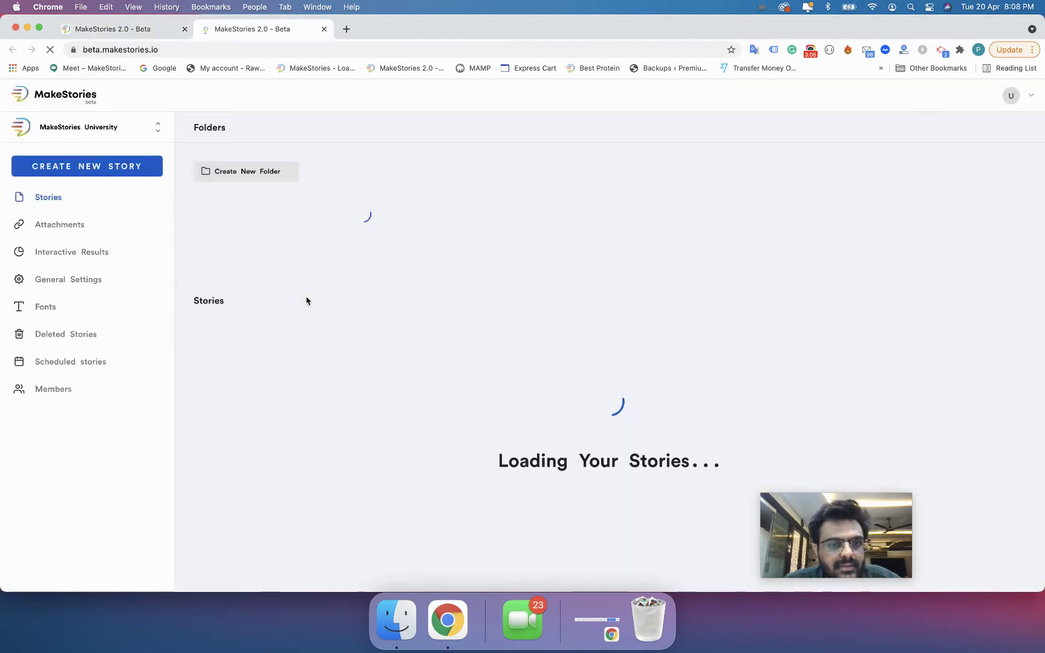
# - Open the New Story card's options, then bring up the workspace list
pyautogui.moveTo(293, 366)
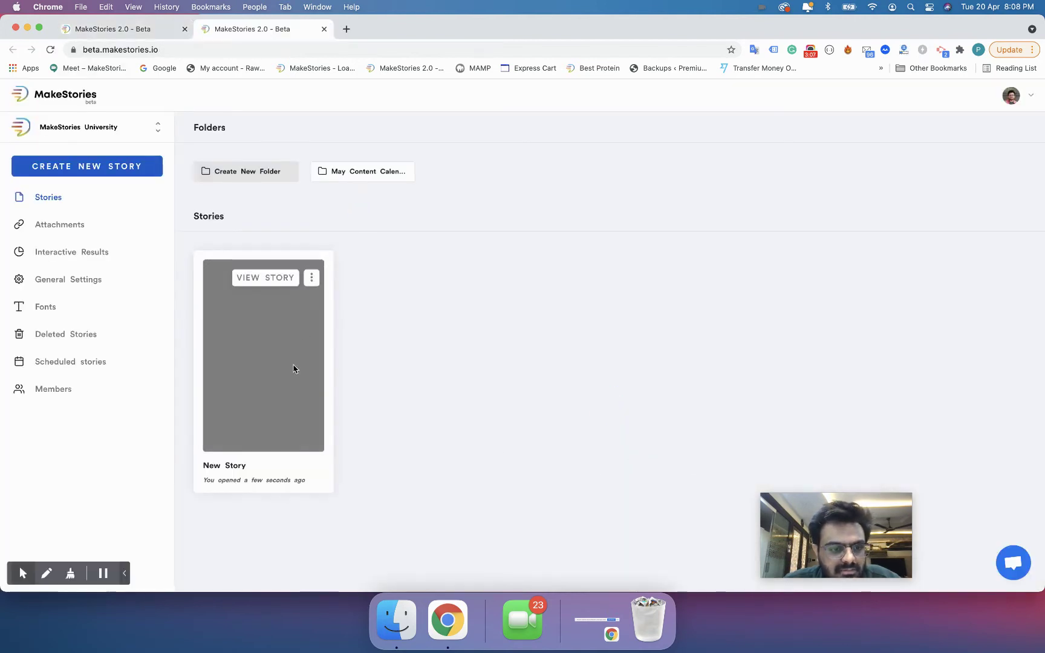
pyautogui.click(312, 280)
pyautogui.moveTo(214, 314); pyautogui.dragTo(217, 332)
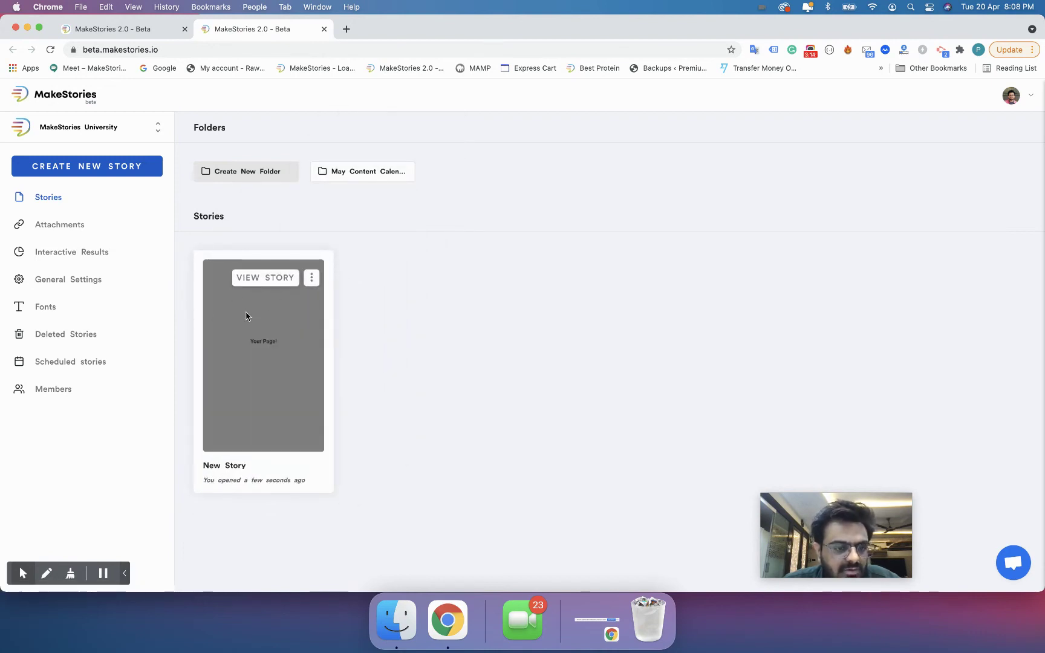
pyautogui.click(114, 130)
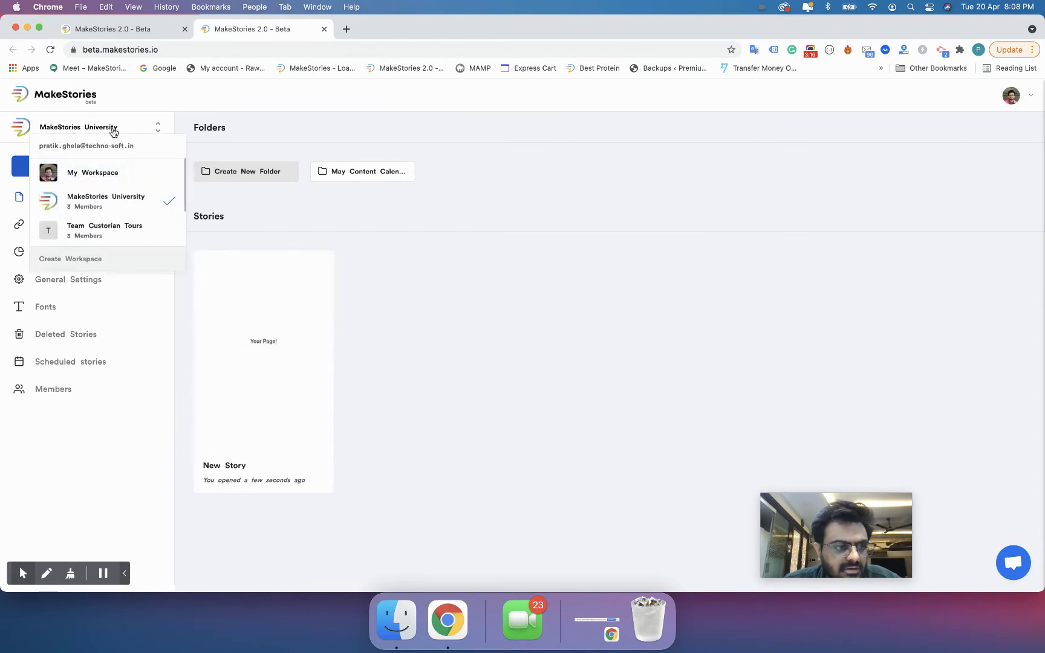
# - Switch to My Workspace and open its New Story via View Story
pyautogui.click(112, 171)
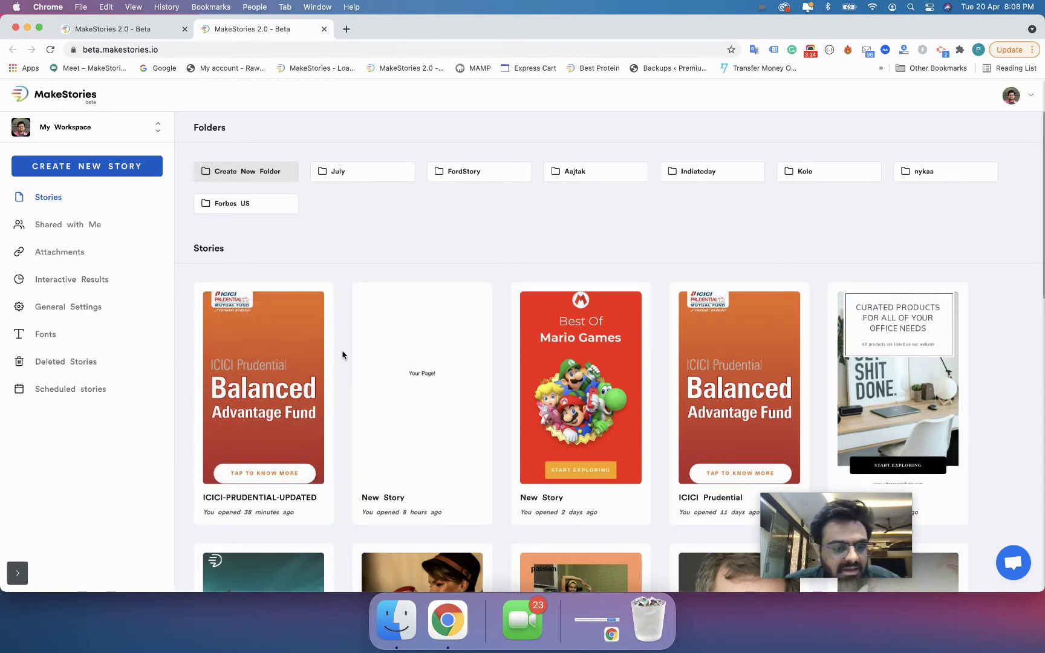
pyautogui.moveTo(366, 336)
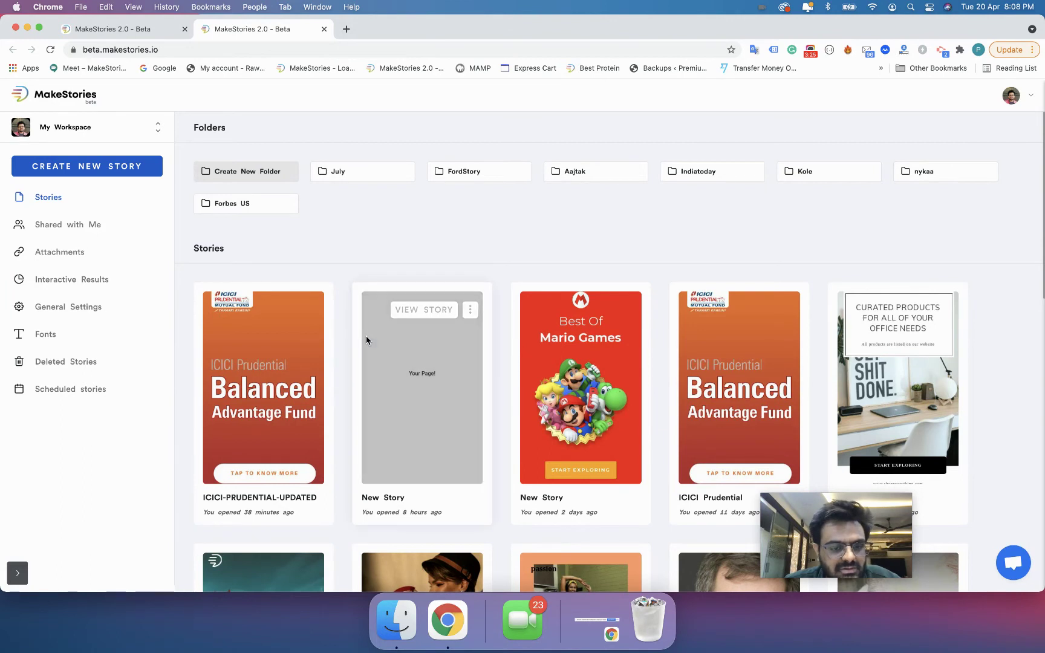
pyautogui.click(470, 315)
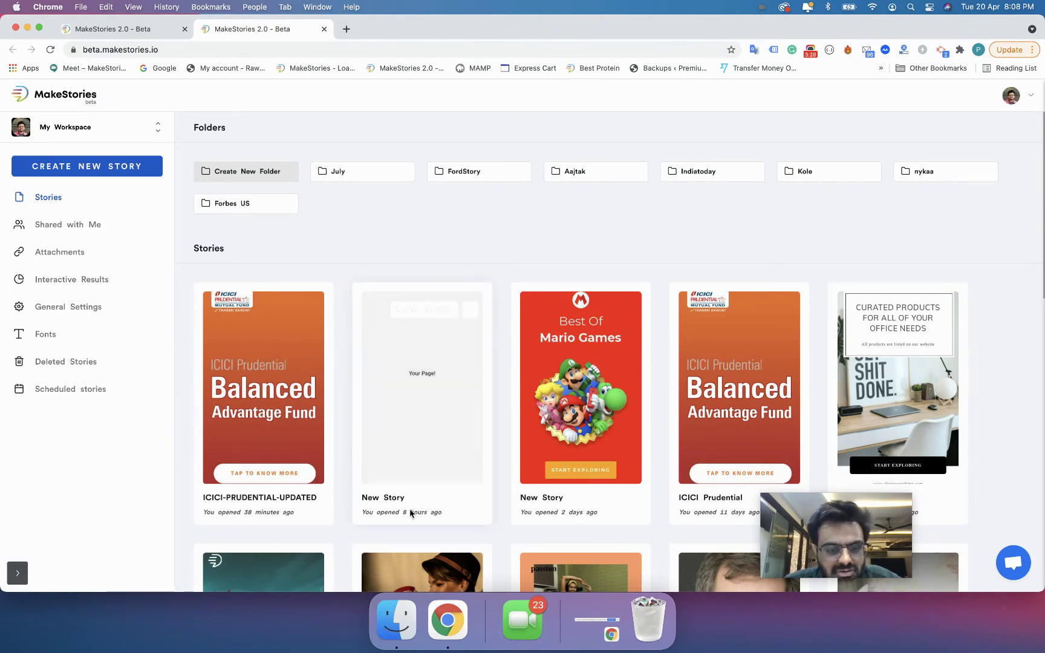
pyautogui.moveTo(423, 297)
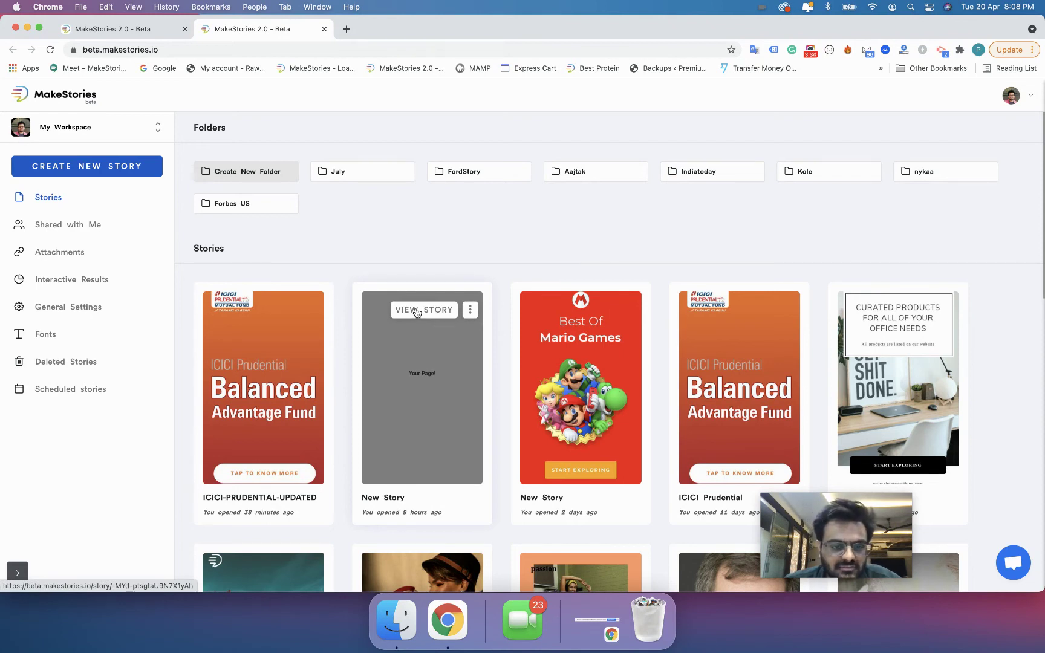
pyautogui.click(416, 312)
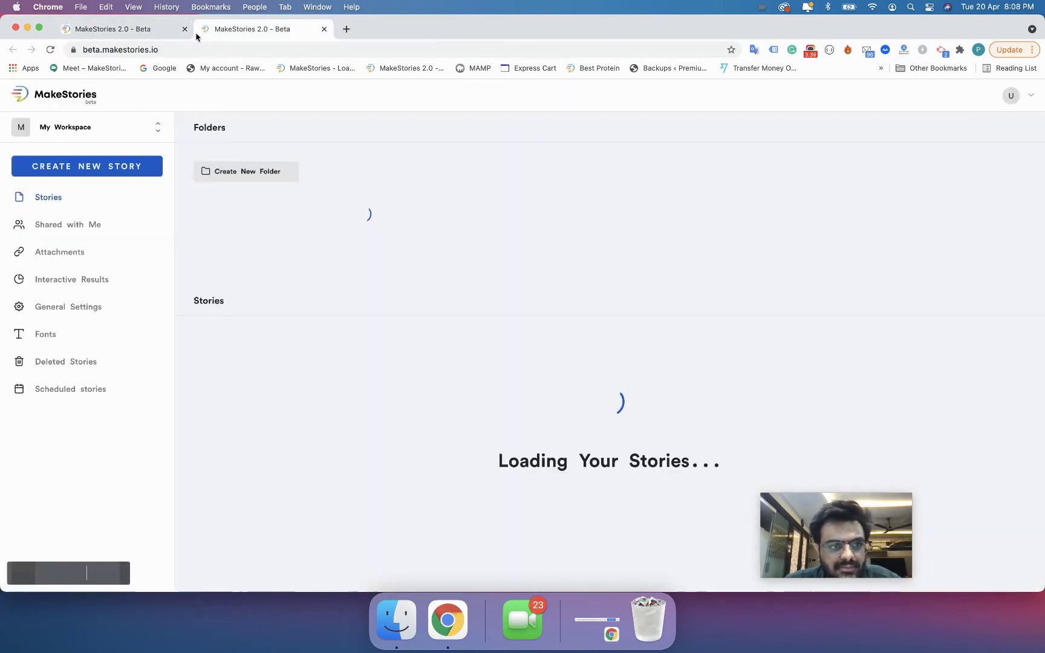
# - Preview the first New Story card in a new tab, close the preview, and reopen its menu
pyautogui.click(184, 29)
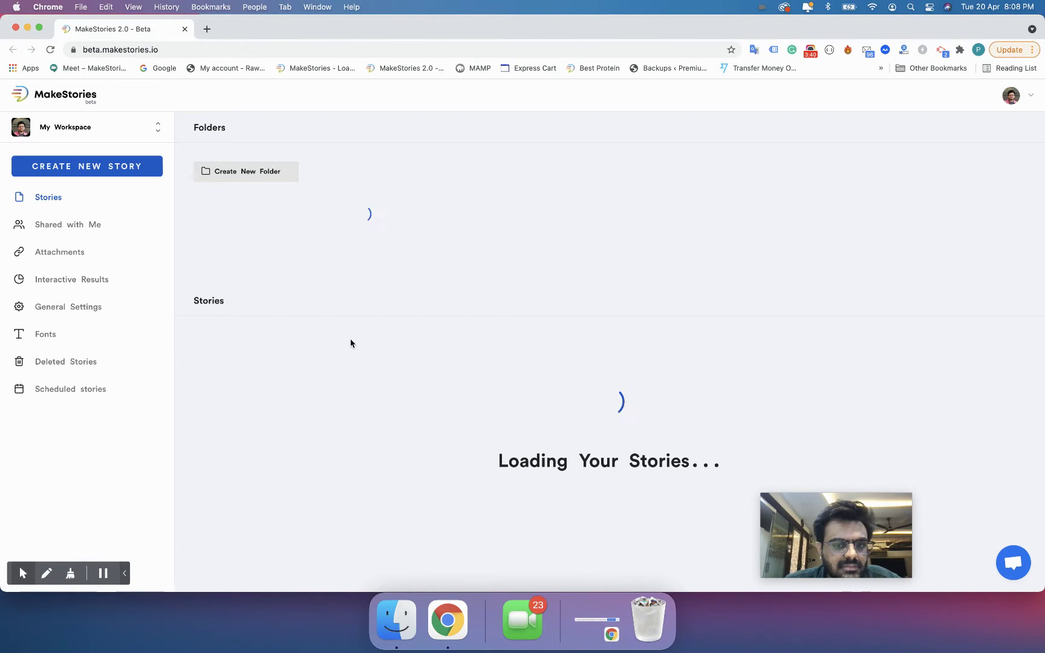
pyautogui.click(470, 310)
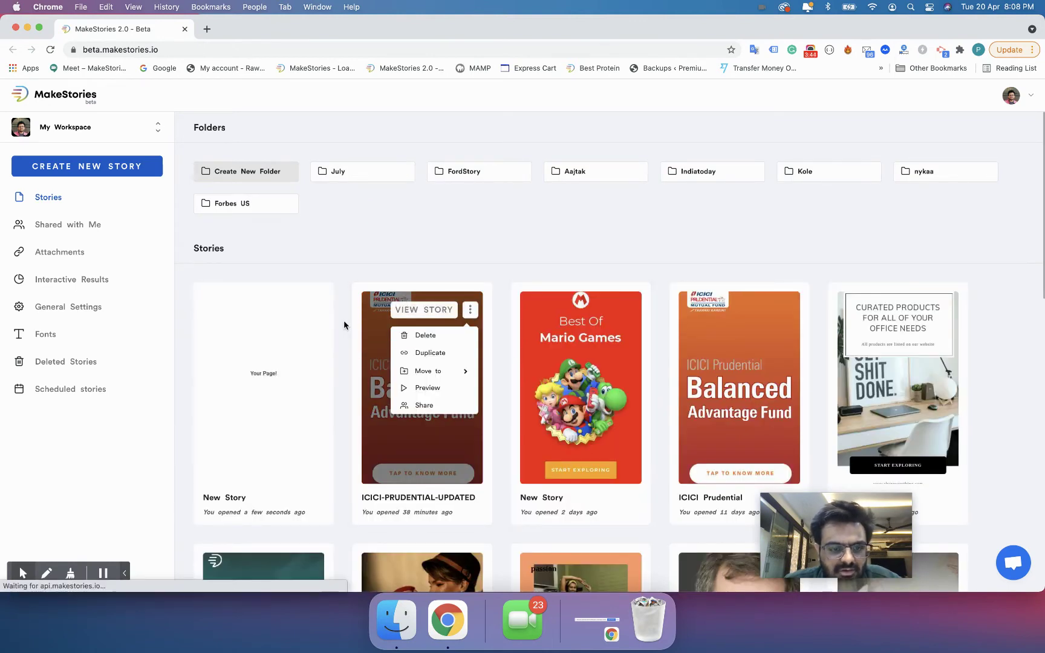
pyautogui.click(312, 309)
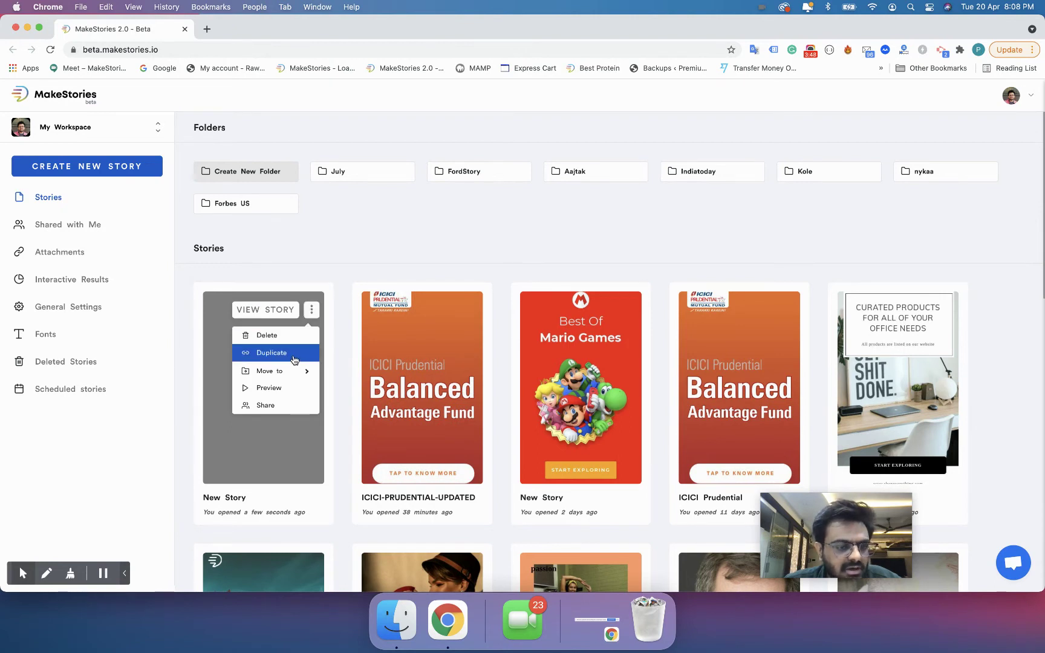
pyautogui.moveTo(295, 370)
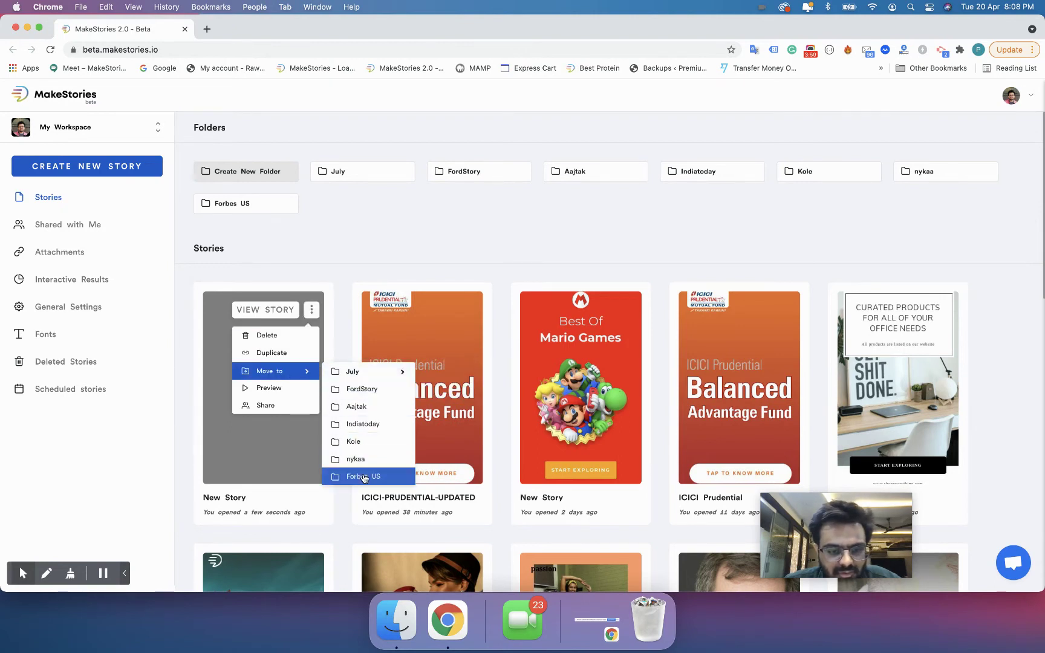
pyautogui.click(281, 392)
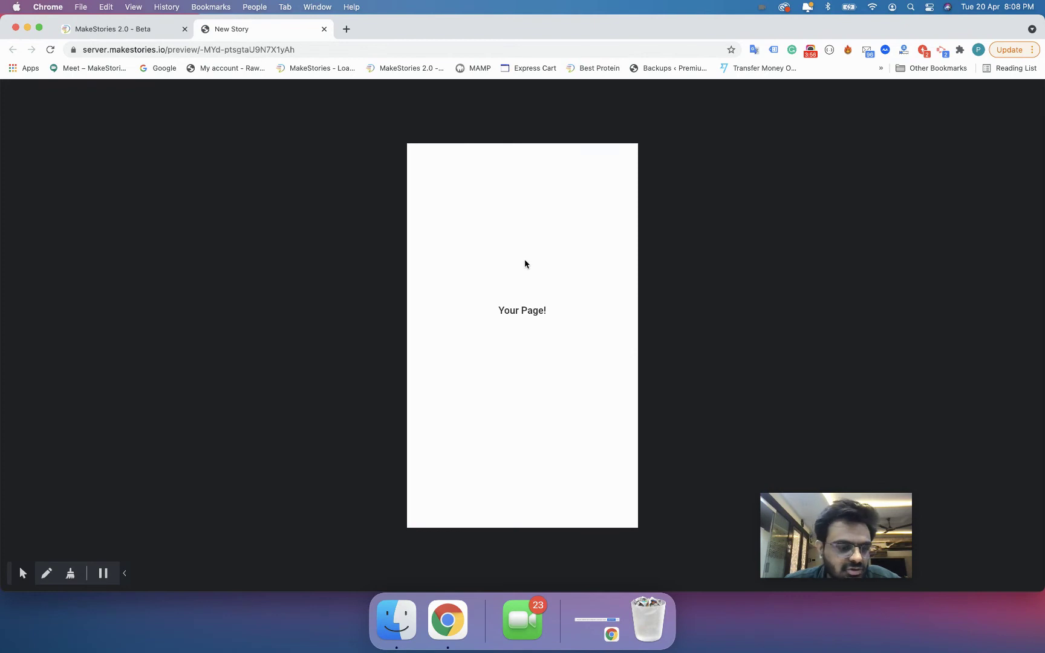
pyautogui.press('super+w')
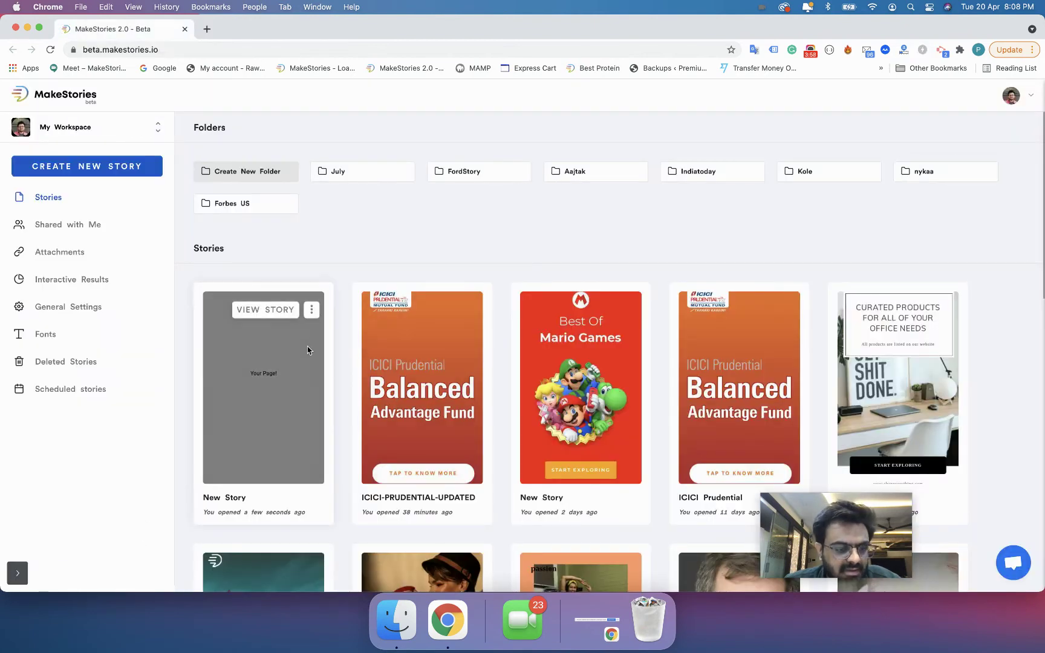
pyautogui.click(312, 310)
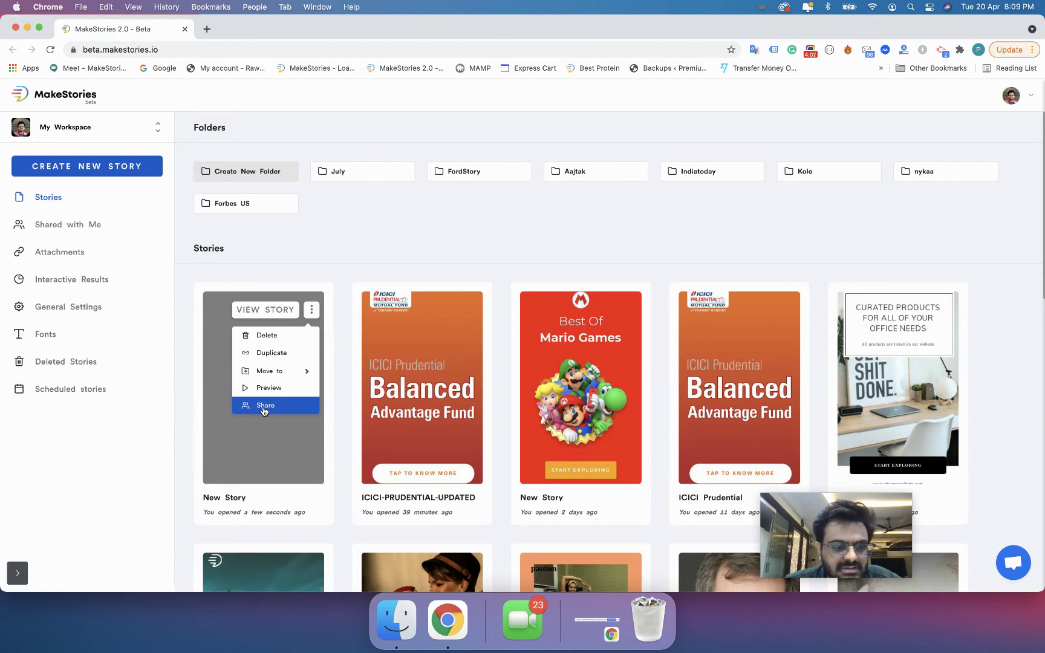
# - Share New Story by inviting the second e-mail address with Can Edit access
pyautogui.click(265, 406)
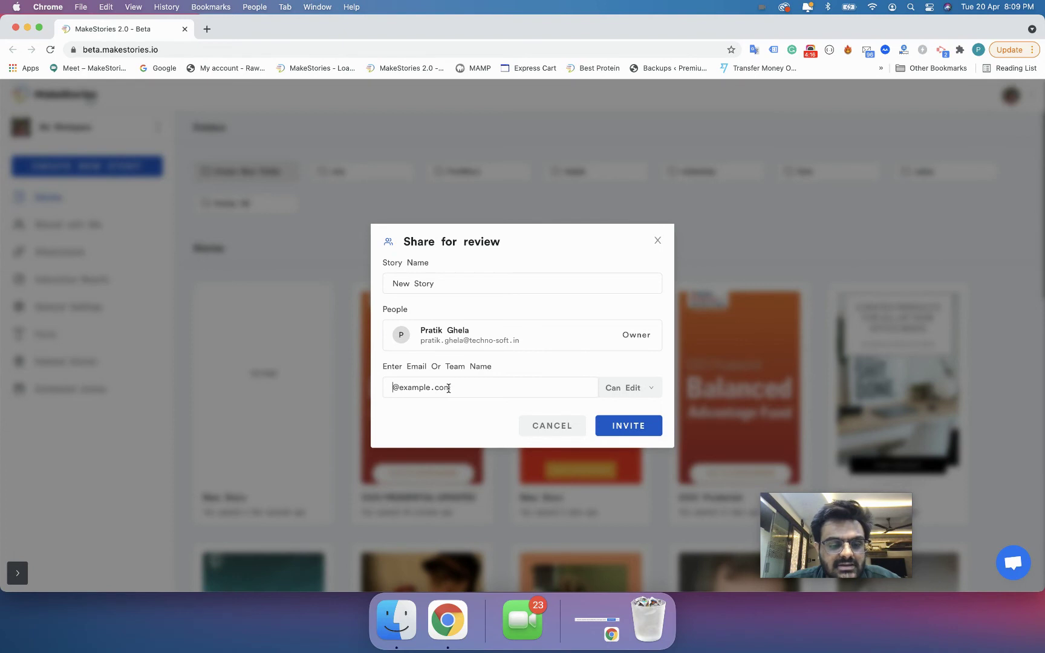
pyautogui.write('cb')
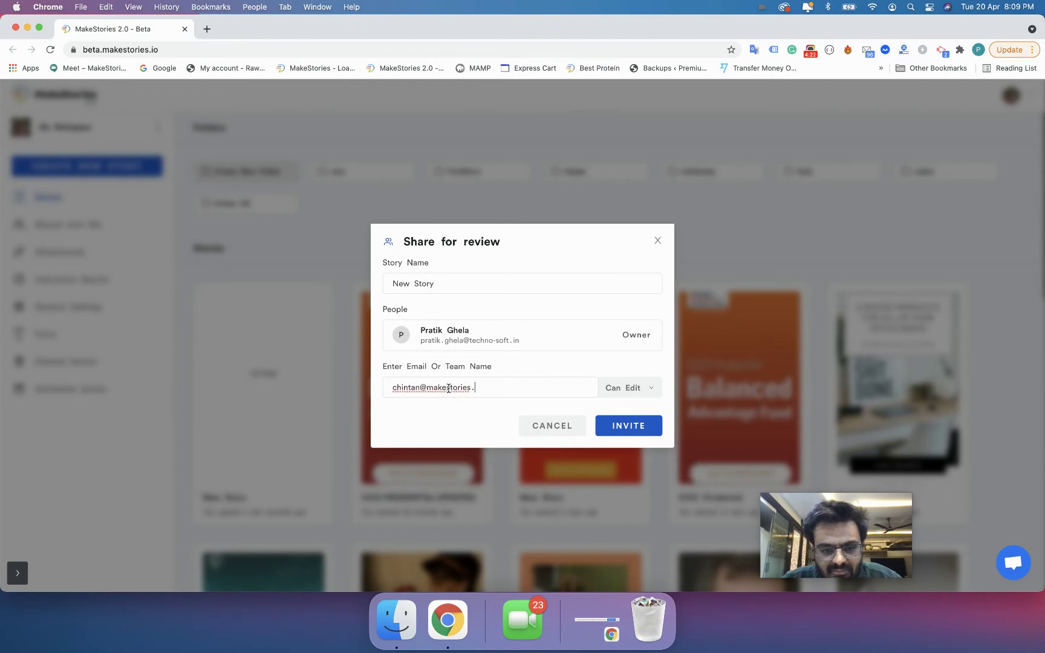
pyautogui.press('super+a')
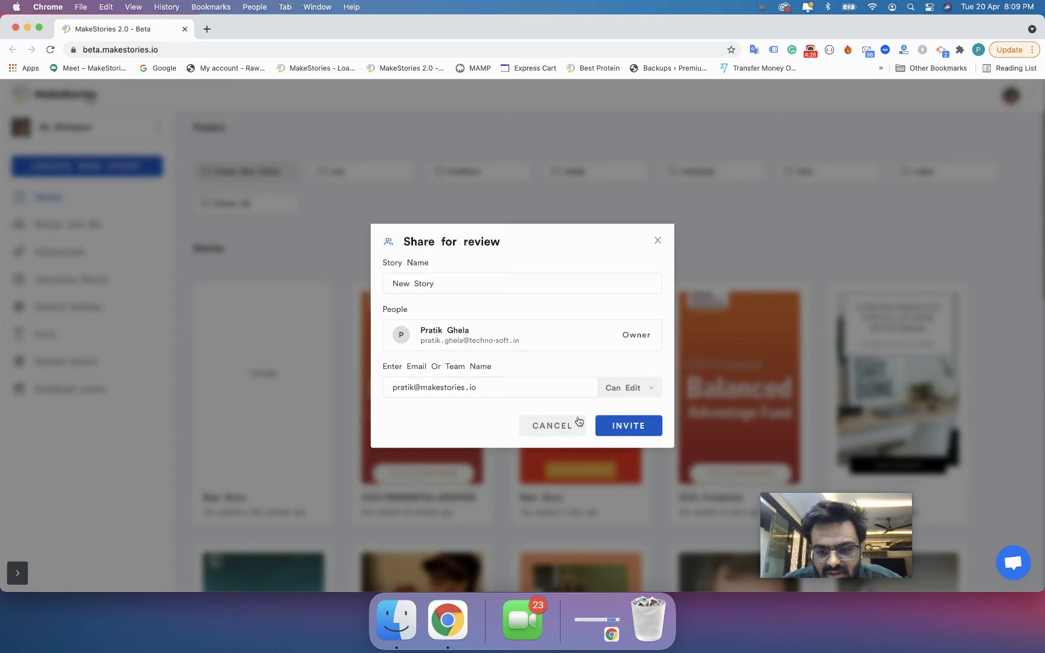
pyautogui.click(611, 429)
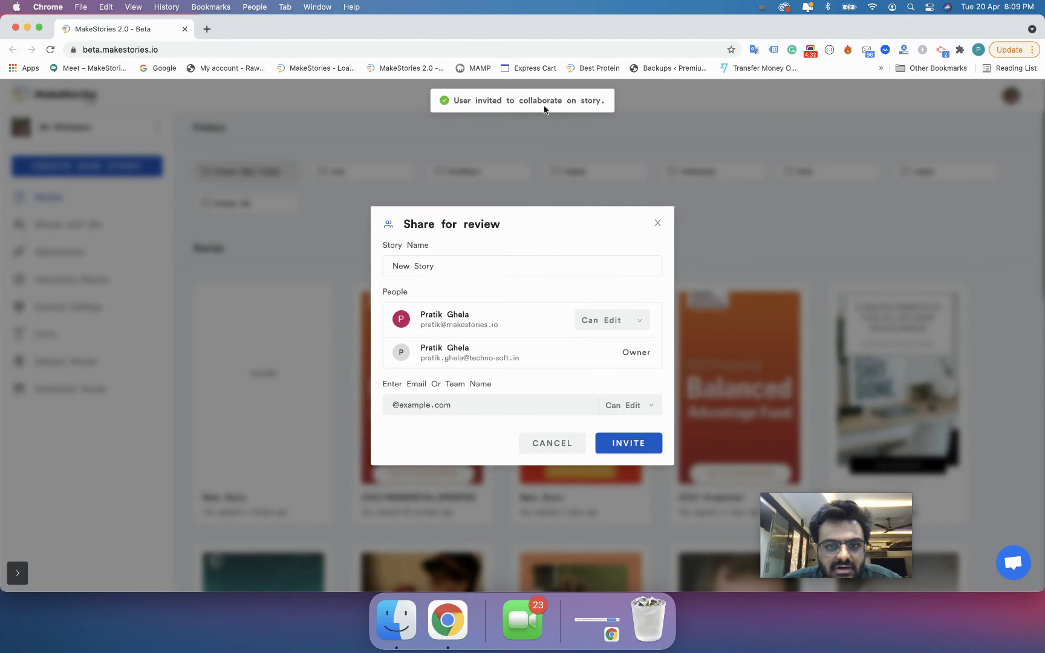
# - In a new tab, switch to the invited Google account and open the Invitation to Edit email
pyautogui.click(206, 29)
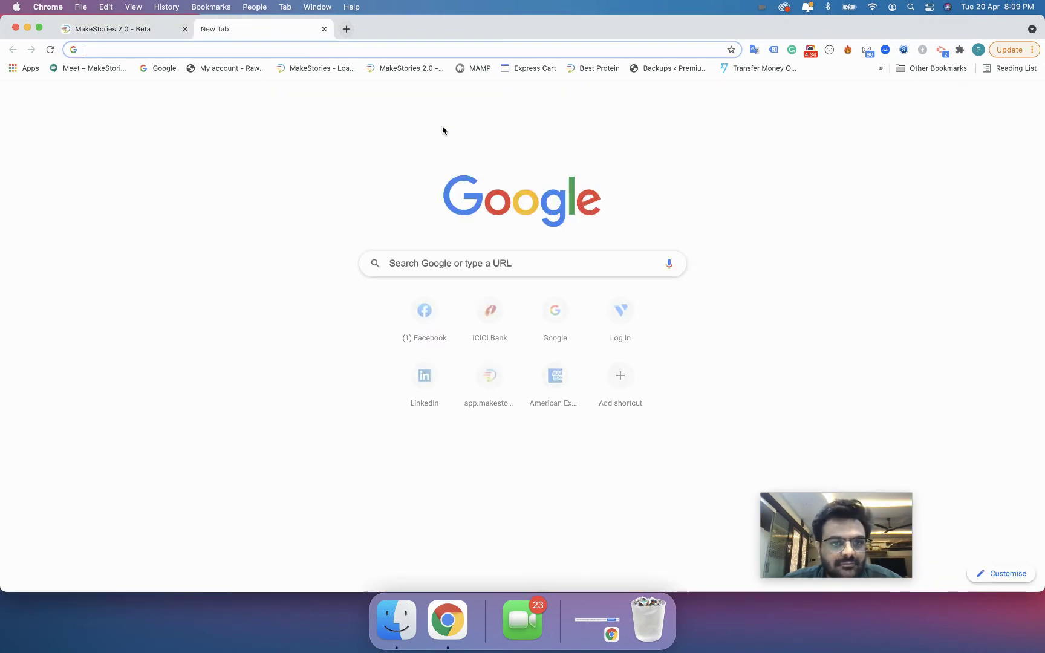
pyautogui.click(1023, 98)
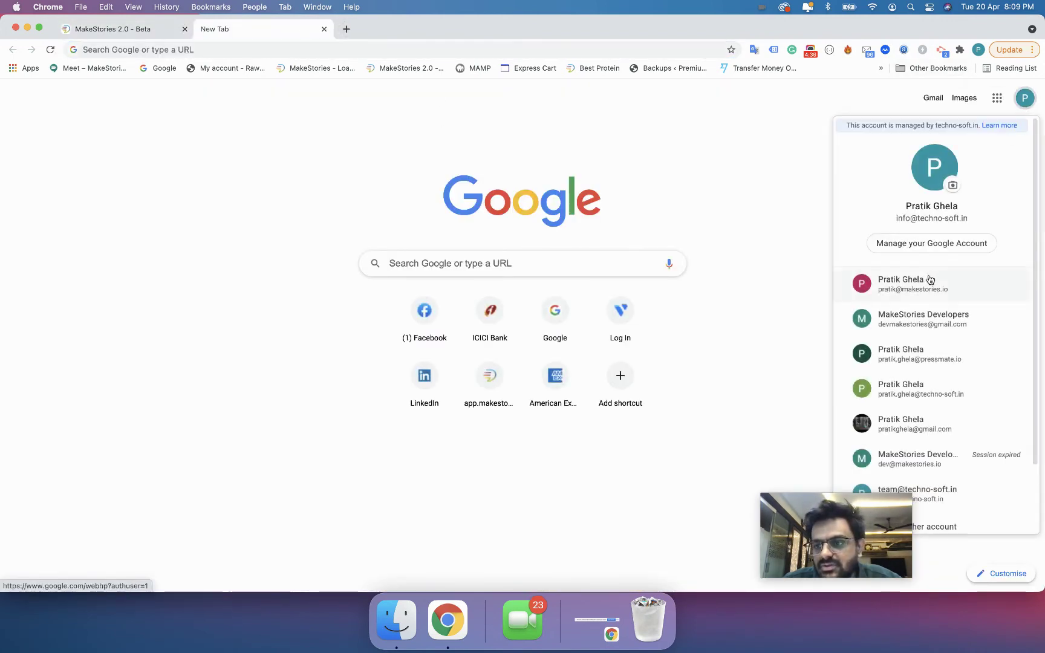
pyautogui.click(871, 279)
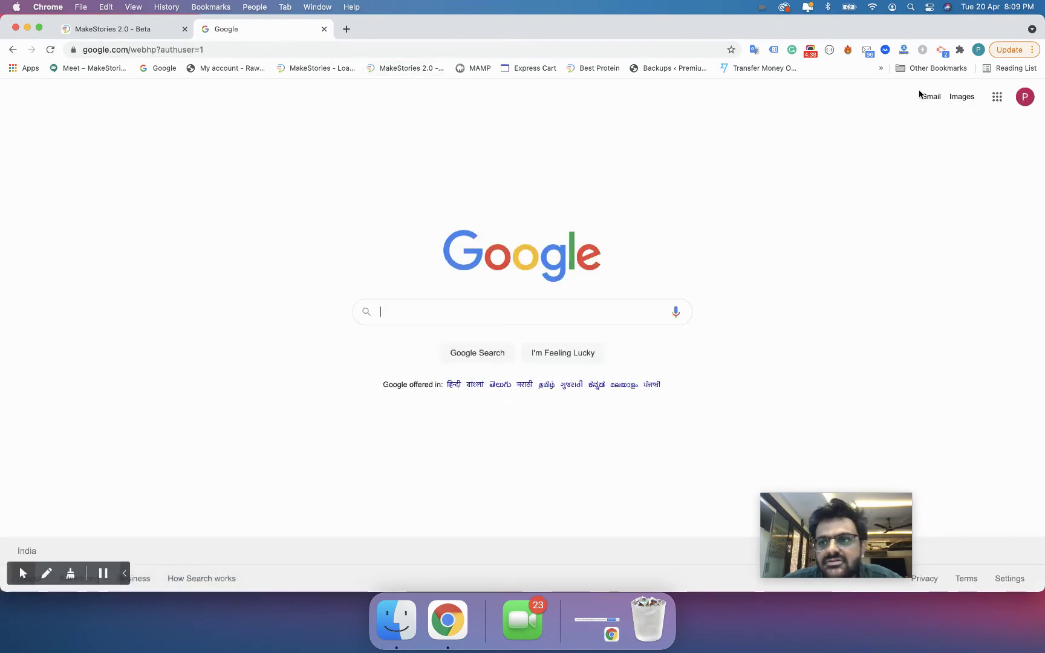
pyautogui.click(931, 98)
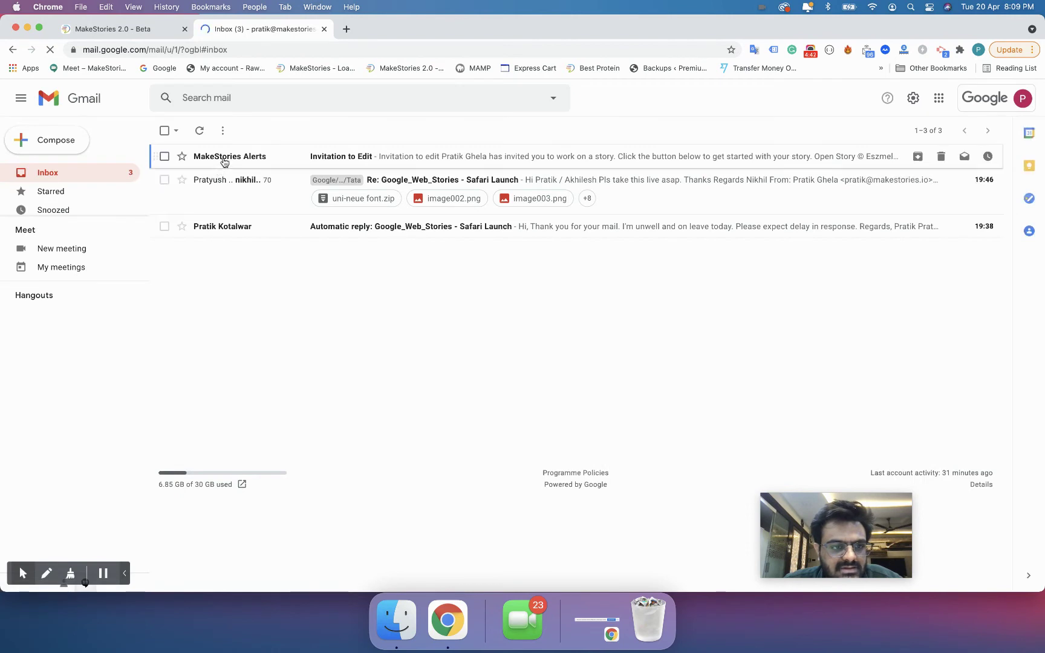
pyautogui.click(294, 161)
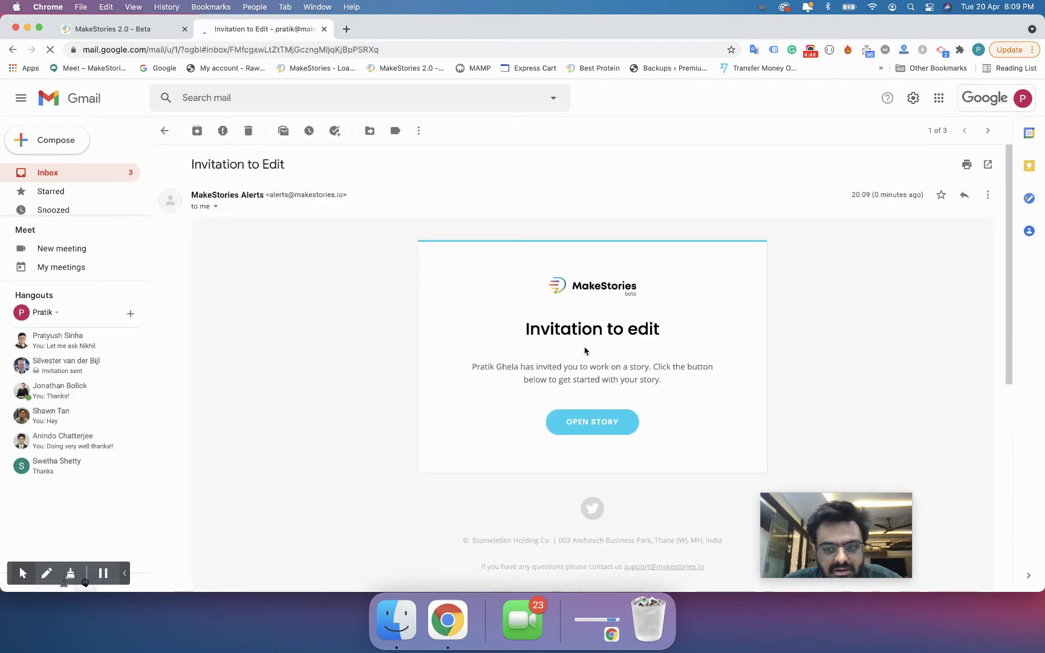
# - Return to MakeStories, close the share dialog, and open the second story's options
pyautogui.hotkey('ctrl', 'shift', 'Tab')
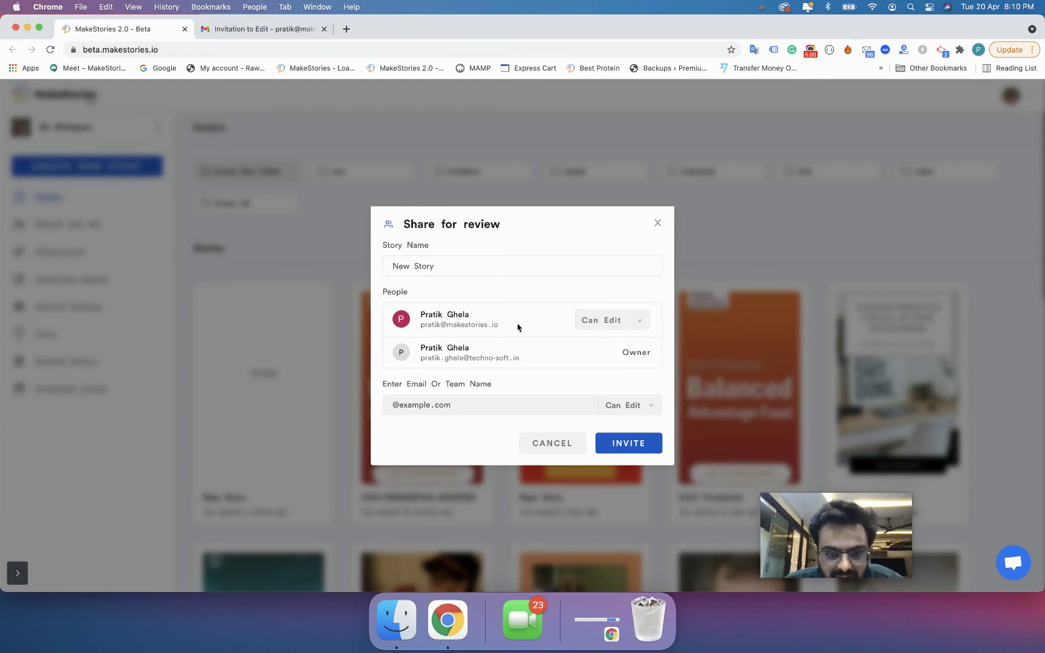
pyautogui.click(658, 223)
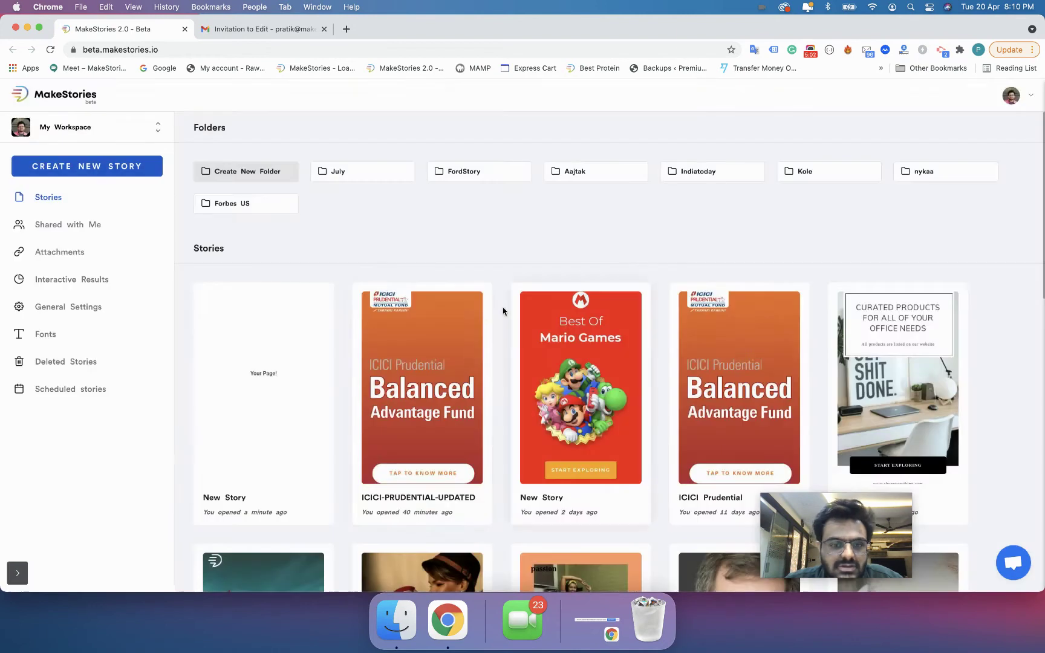
pyautogui.click(469, 310)
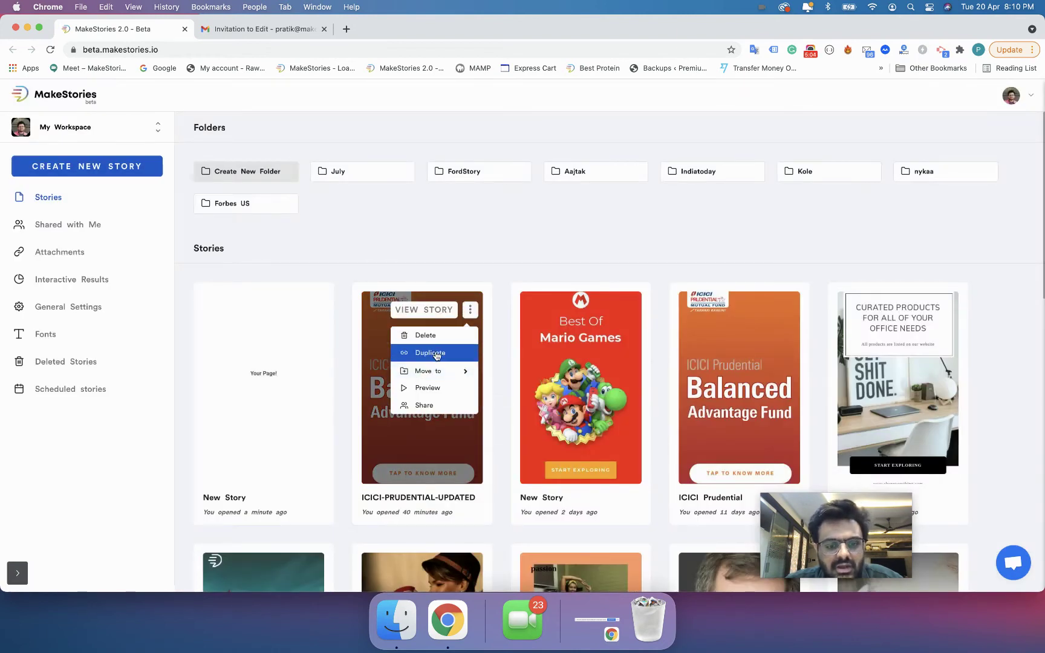
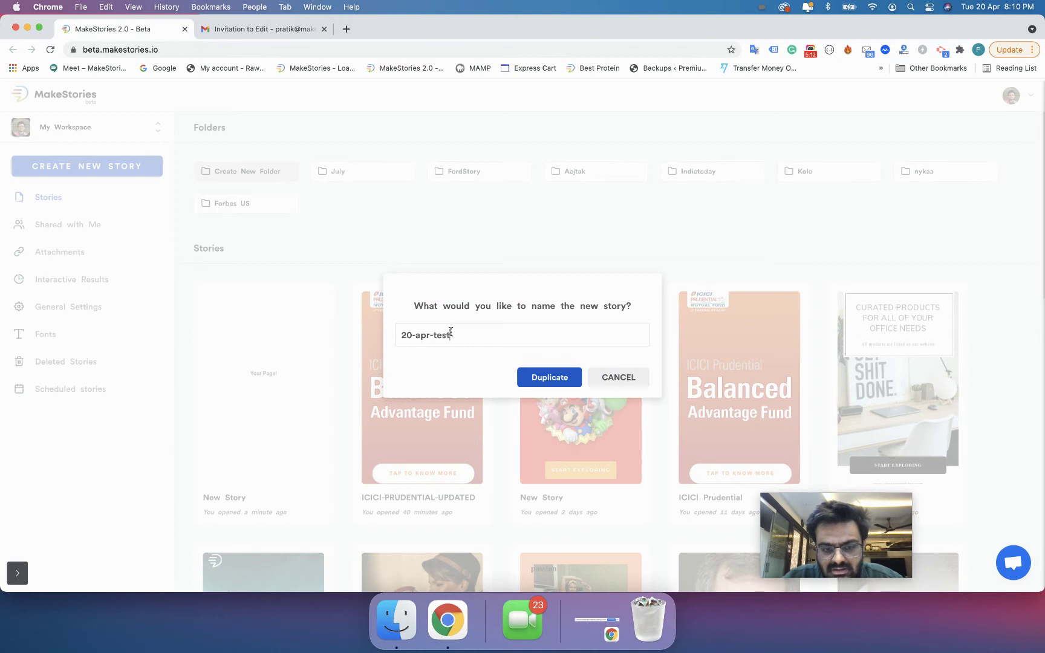
# - Create the duplicate story named '20-apr-test-duplicate', acknowledge the success message, and open its options
pyautogui.write('-duplicate')
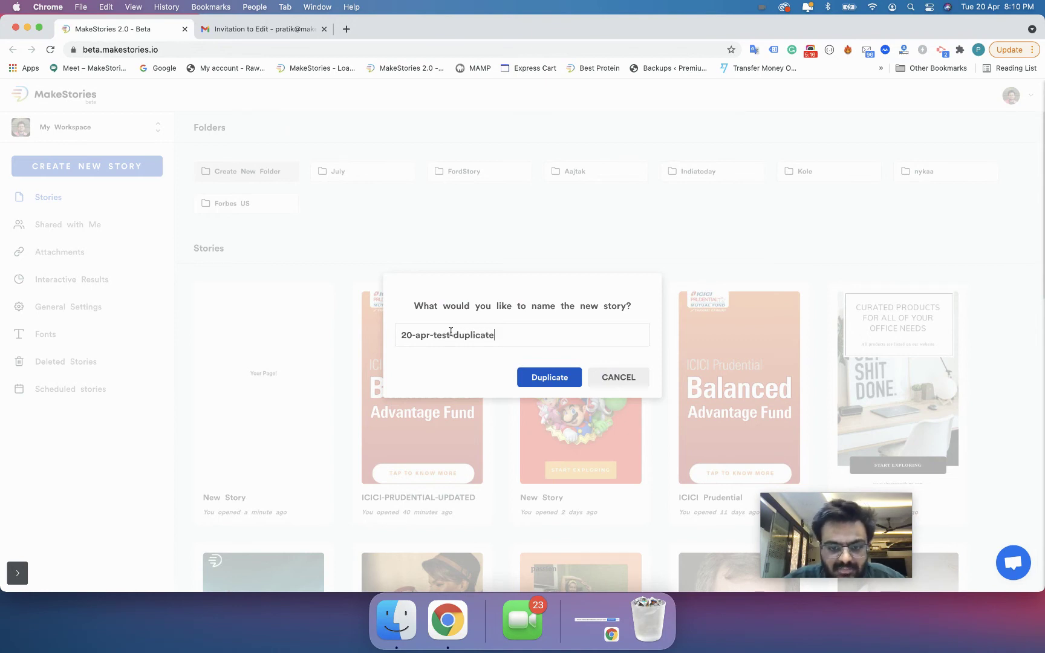
pyautogui.click(533, 382)
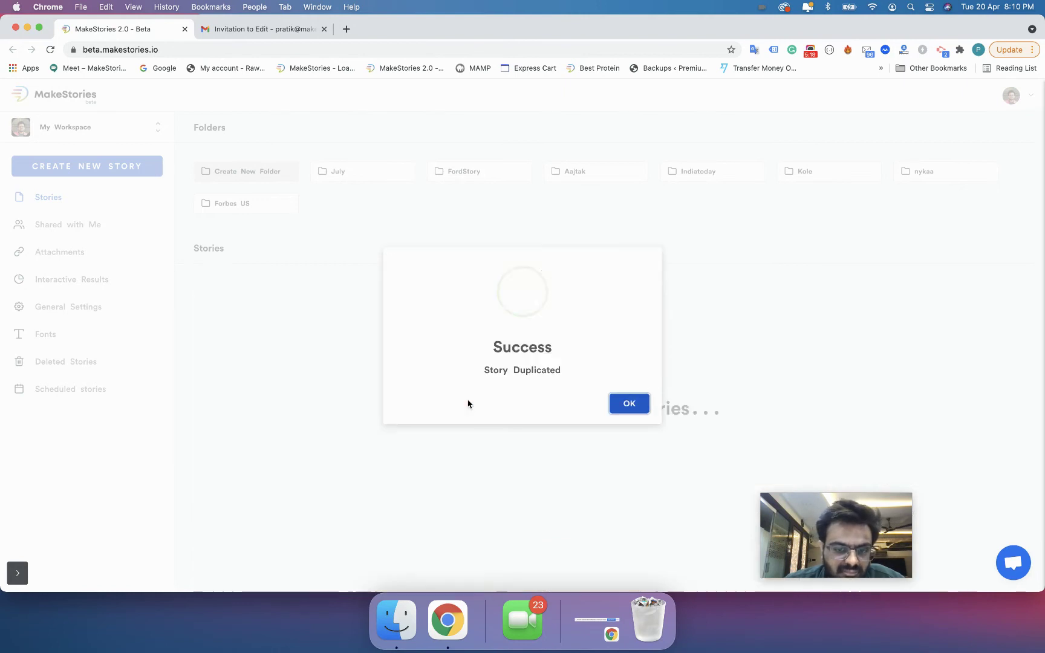
pyautogui.click(626, 404)
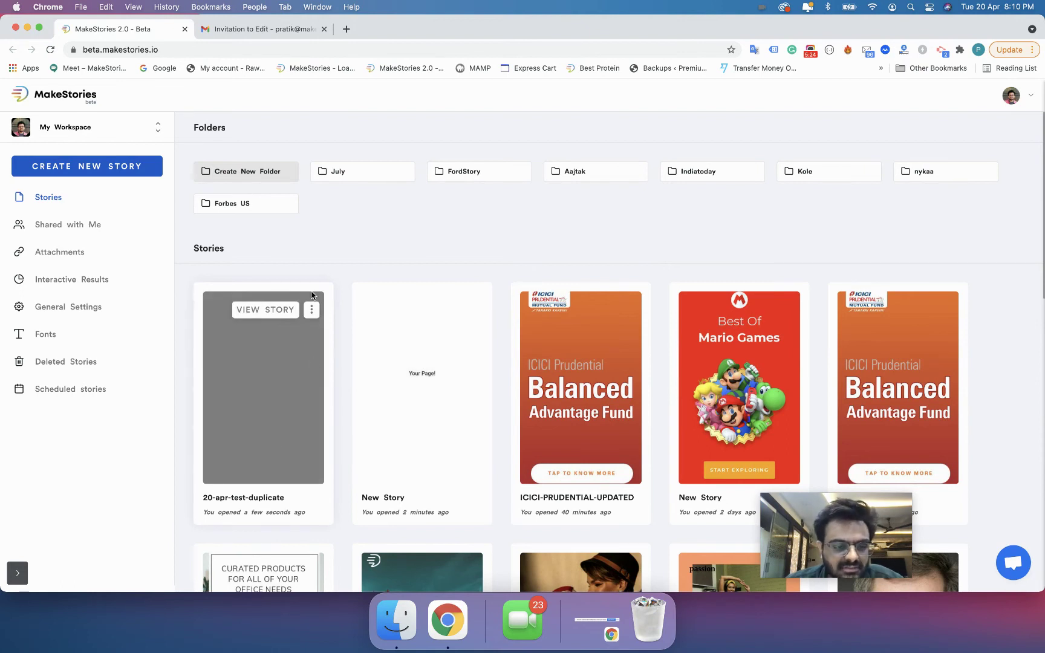
pyautogui.click(311, 310)
# - Delete the 20-apr-test-duplicate story and dismiss the Story Deleted notification
pyautogui.click(302, 335)
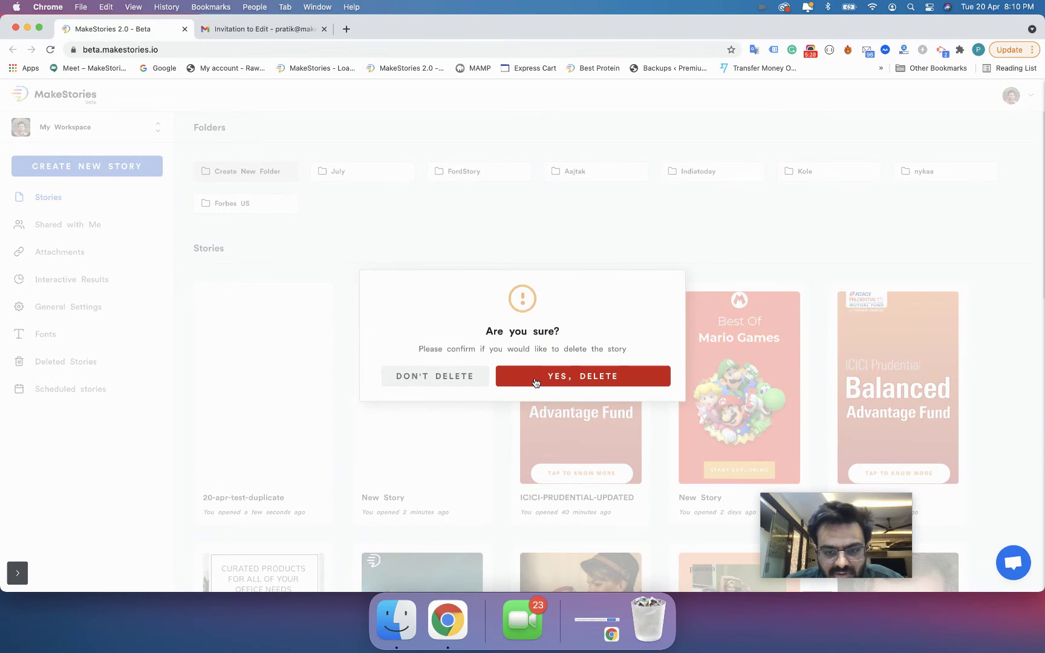
pyautogui.click(534, 385)
pyautogui.scroll(-3, 313, 457)
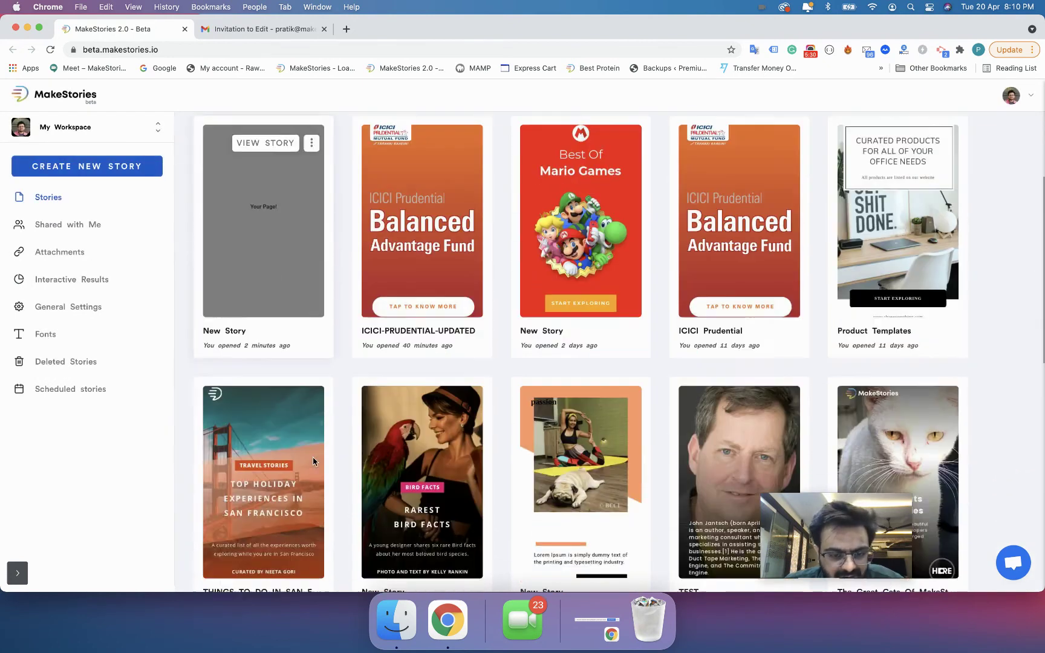
pyautogui.scroll(3, 266, 338)
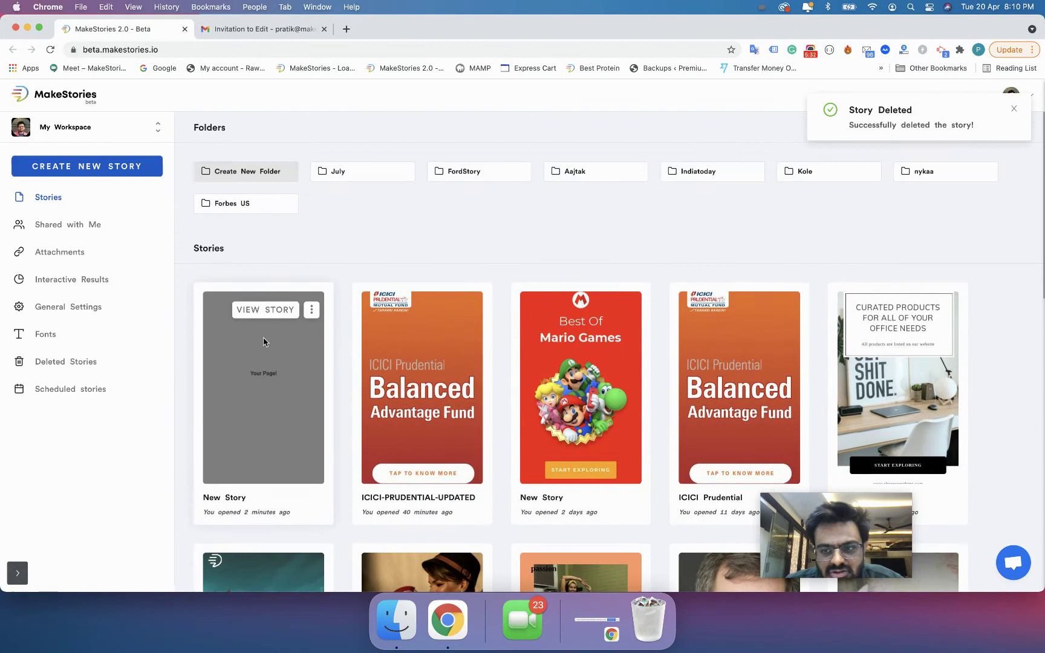
pyautogui.click(1014, 109)
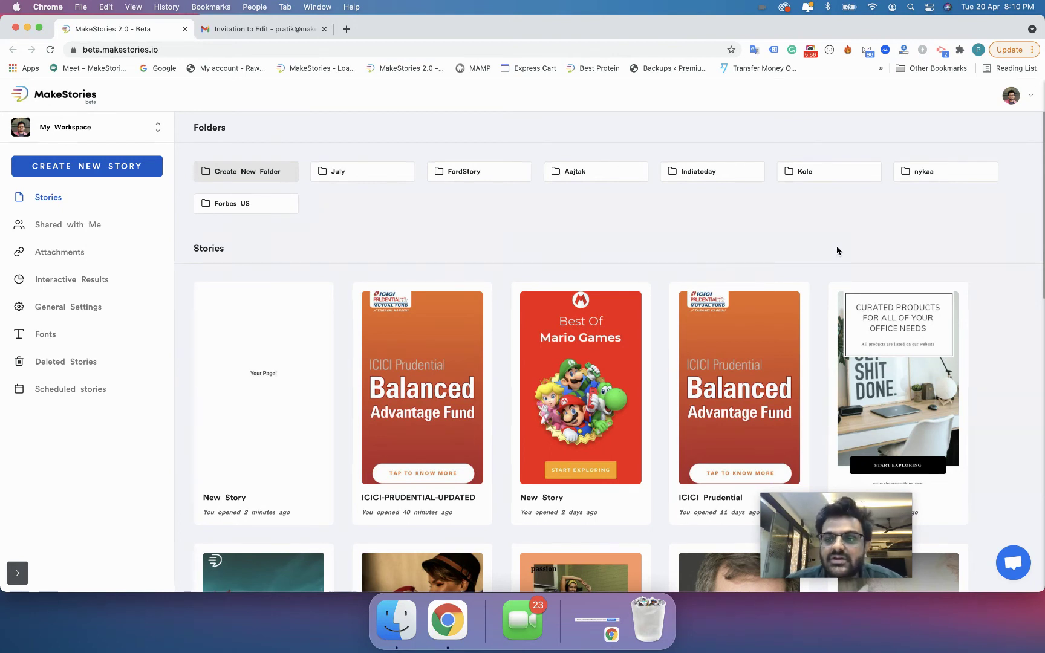
pyautogui.moveTo(897, 297)
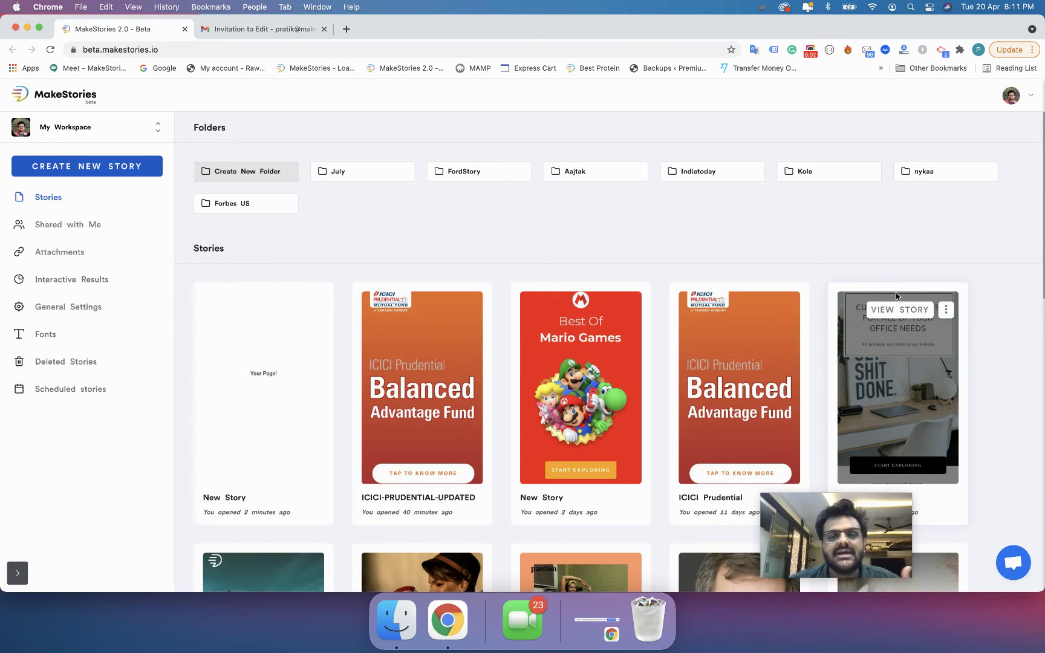
pyautogui.moveTo(697, 324)
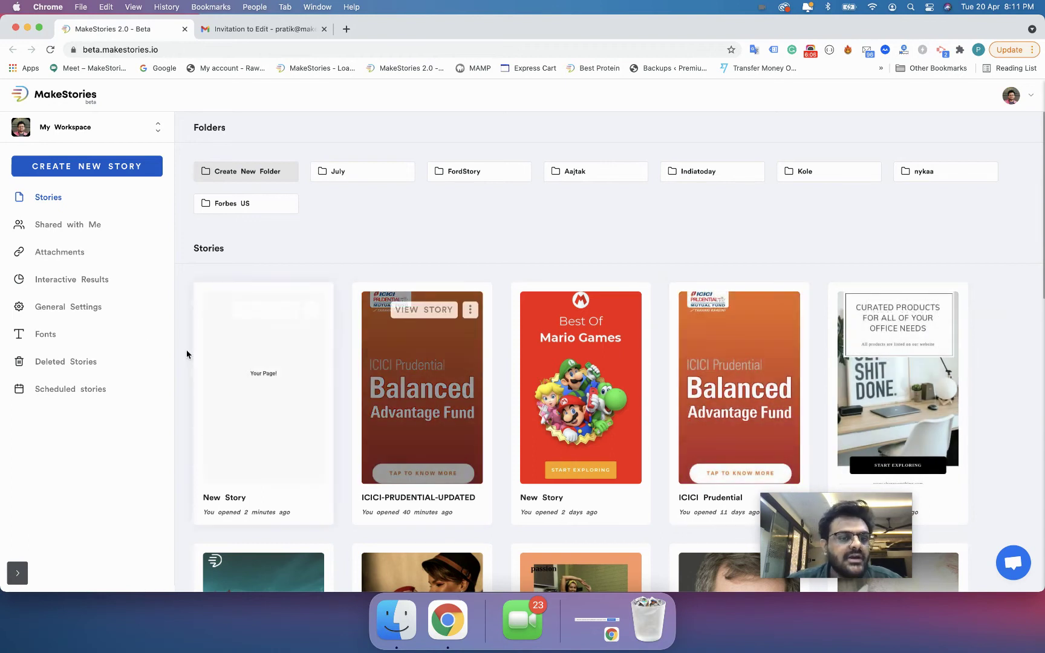
pyautogui.click(38, 228)
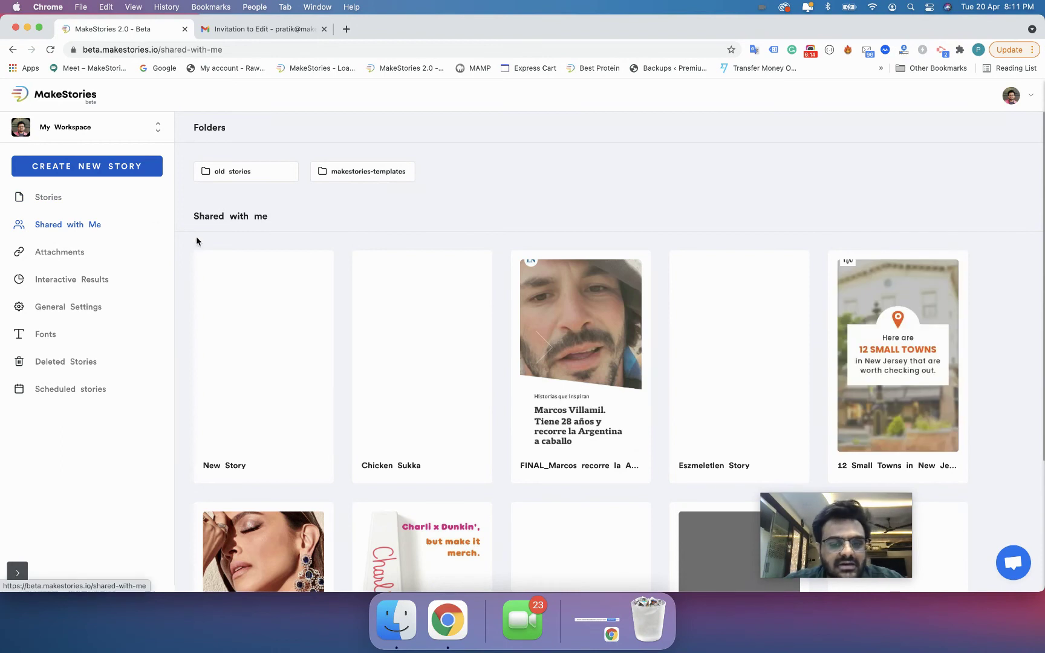
pyautogui.moveTo(291, 378)
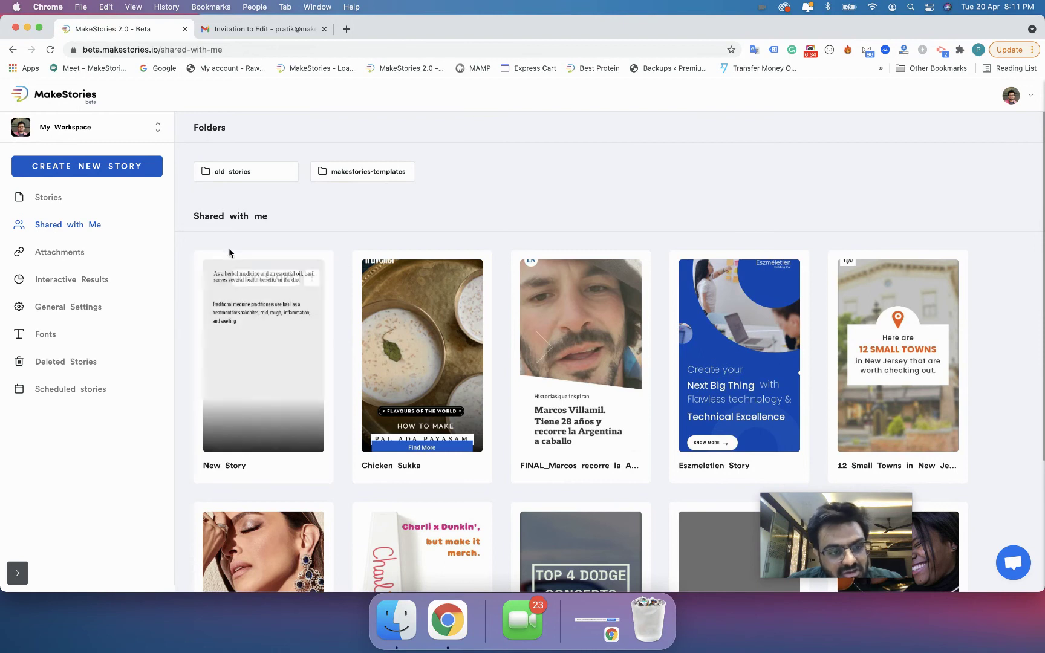
pyautogui.click(40, 199)
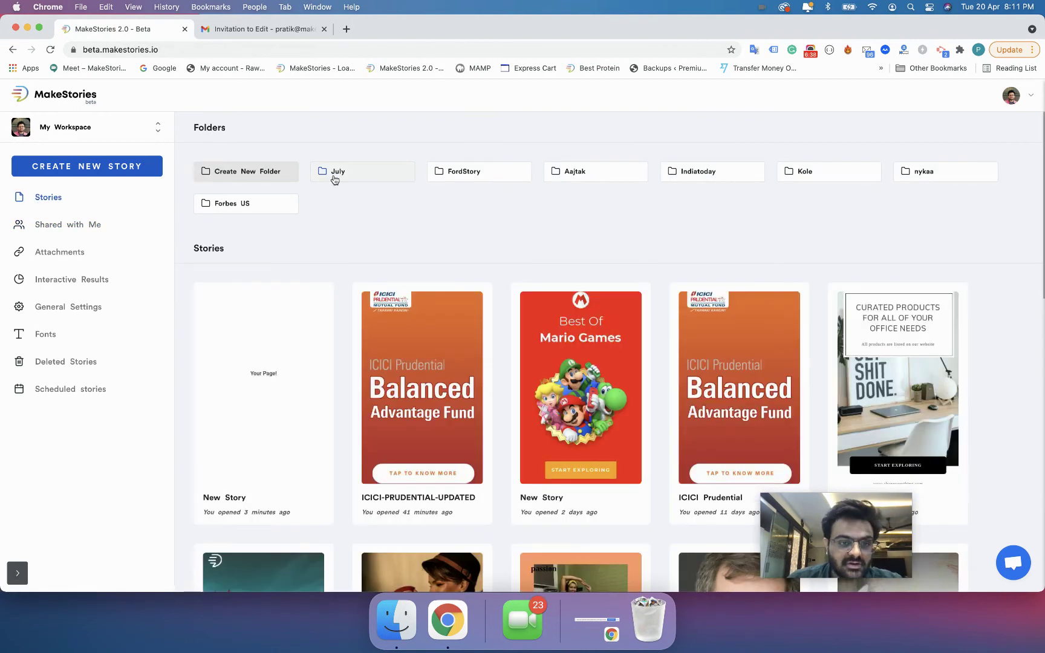
# - Open the July folder's sharing settings, then close them without inviting anyone
pyautogui.rightClick(333, 175)
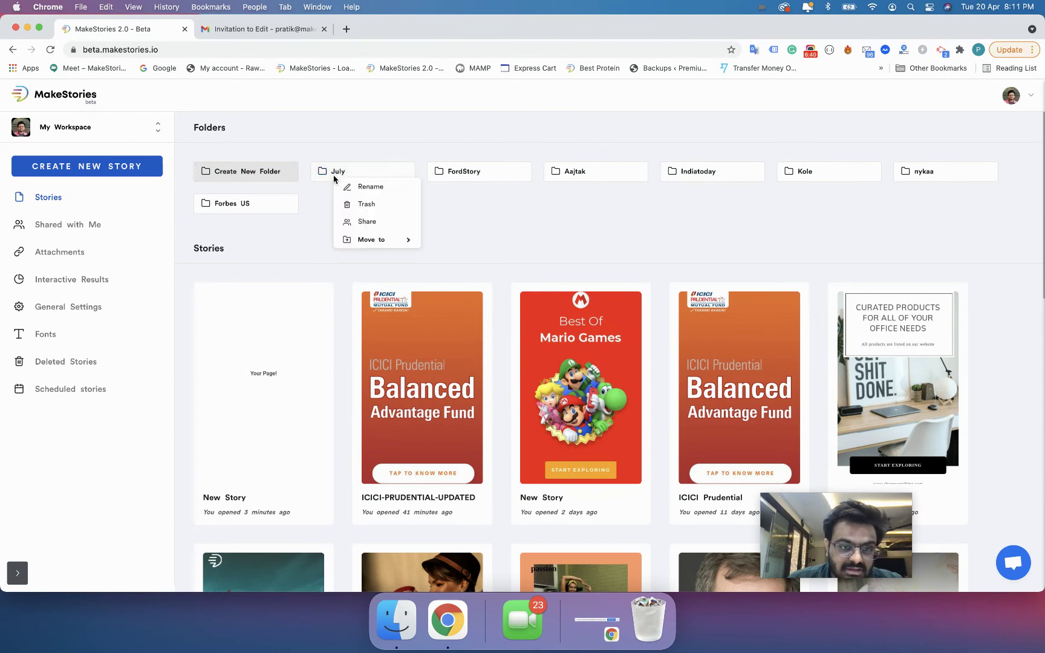
pyautogui.rightClick(354, 223)
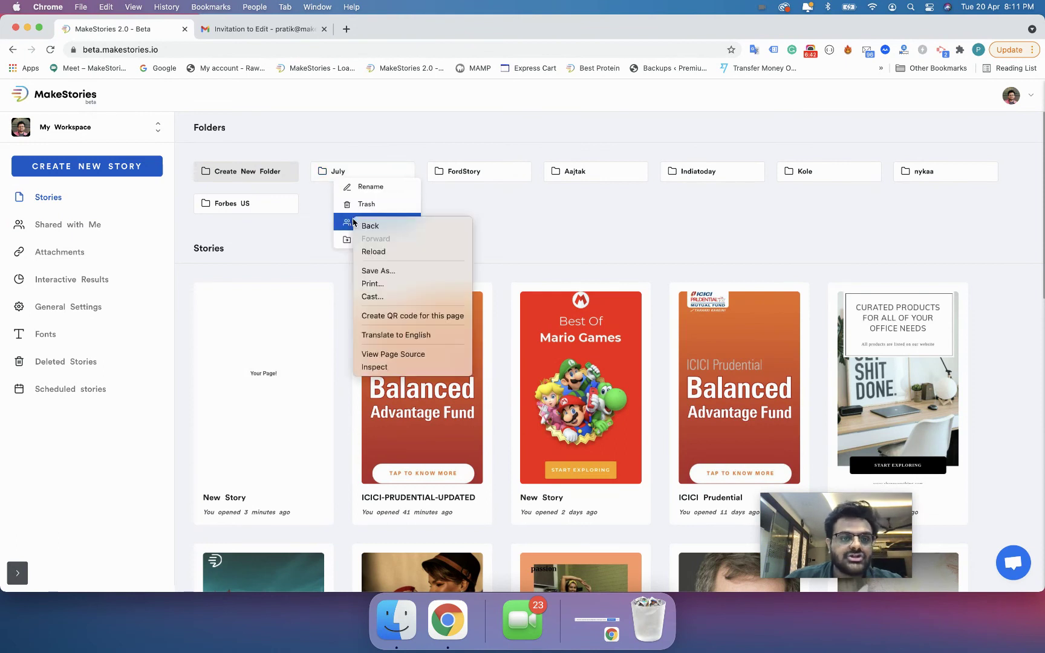
pyautogui.click(348, 225)
pyautogui.click(348, 224)
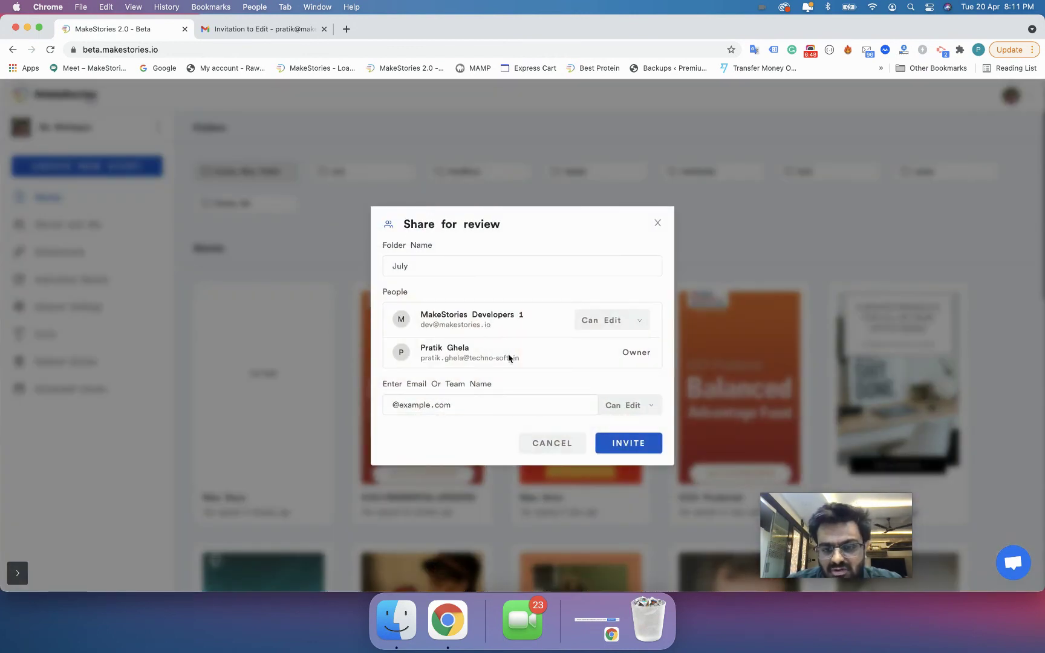
pyautogui.click(657, 224)
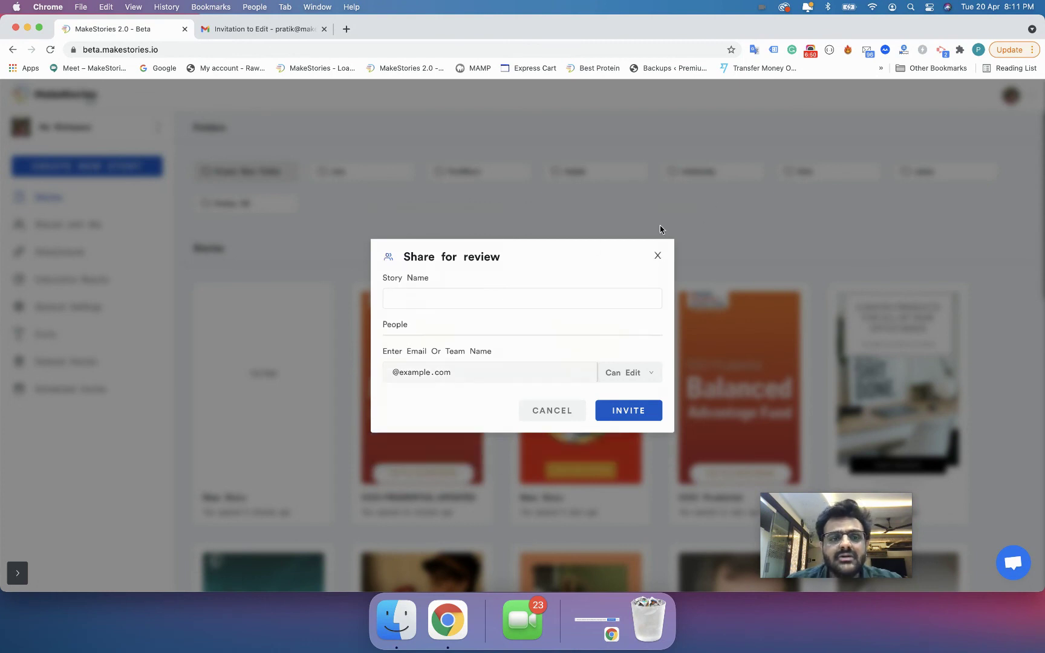
# - Rename the July folder to 'July 2021' and dismiss the update confirmation
pyautogui.rightClick(380, 180)
pyautogui.click(384, 186)
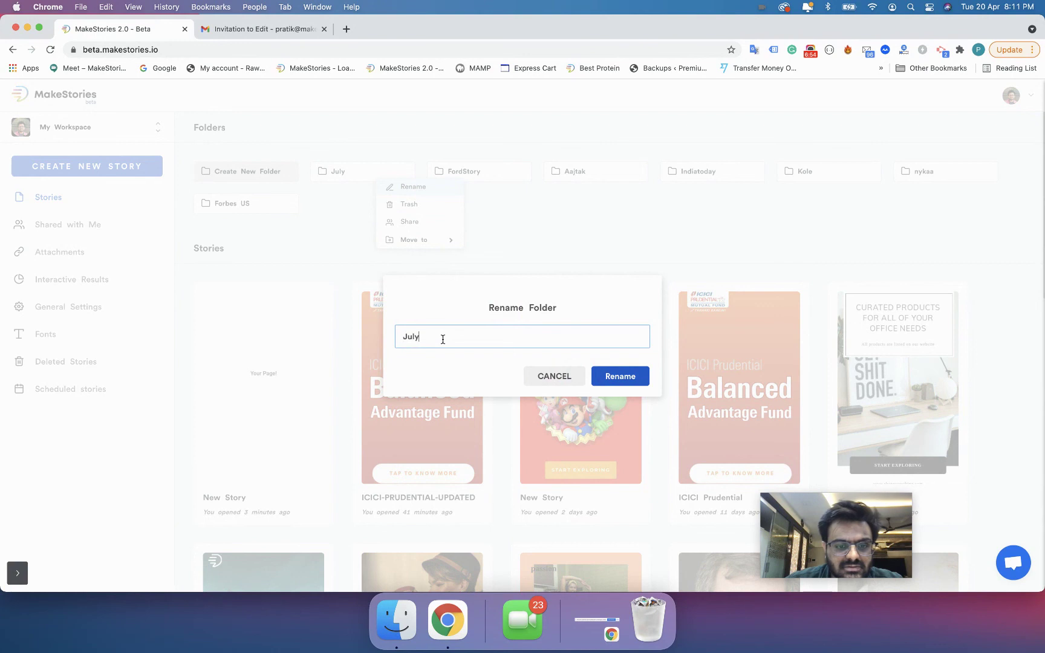
pyautogui.write('202')
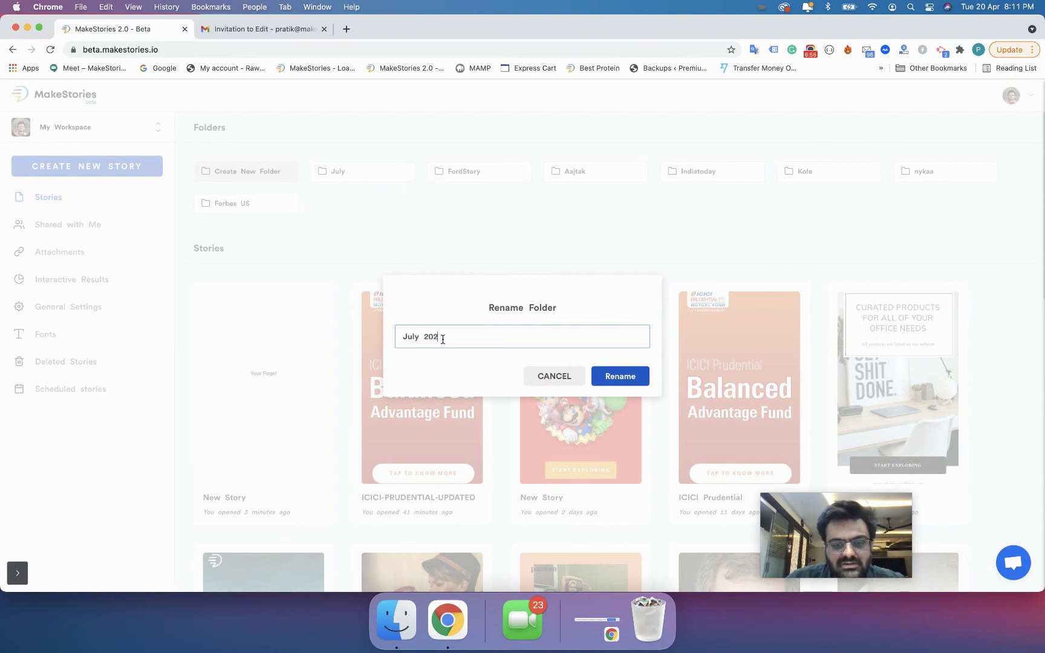
pyautogui.write('1')
pyautogui.click(602, 375)
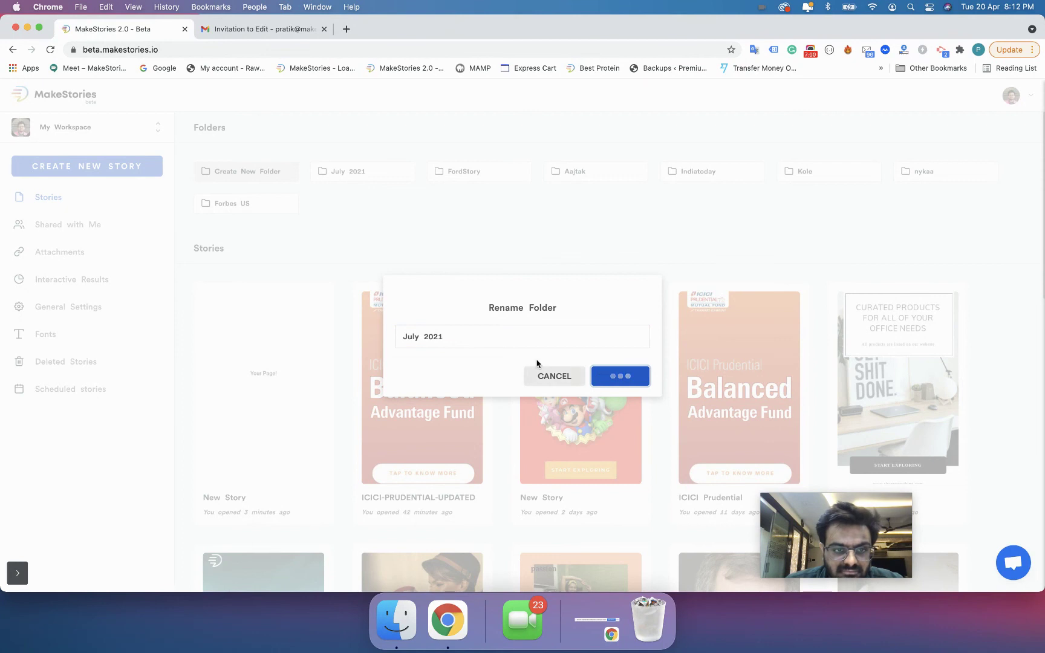
pyautogui.click(622, 367)
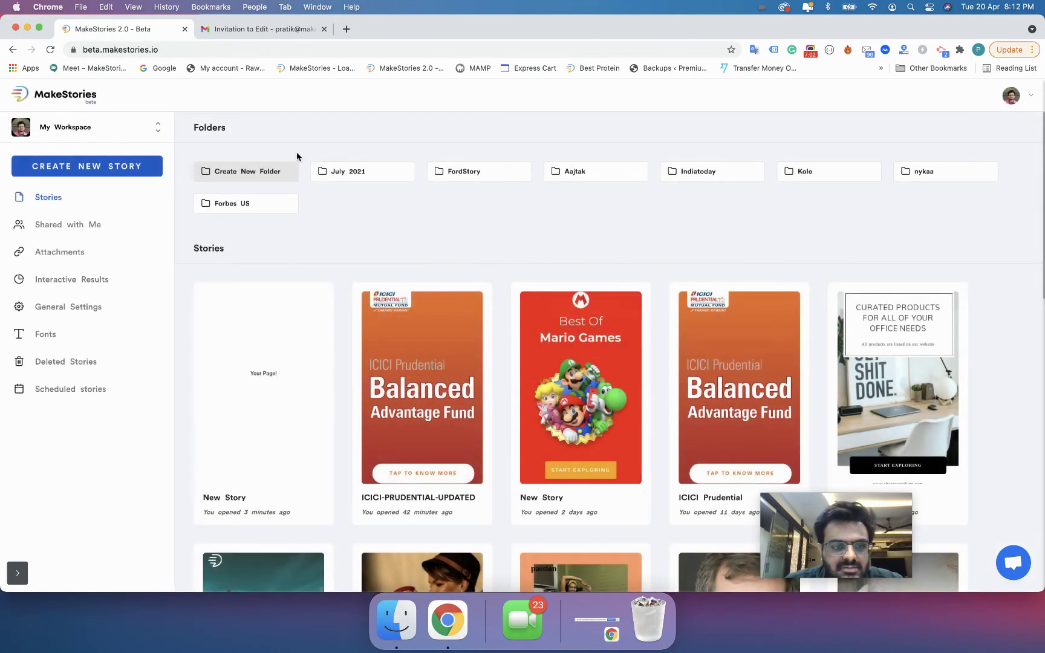
# - Browse the Deleted Stories list and its restore option, then switch to Scheduled stories
pyautogui.click(89, 366)
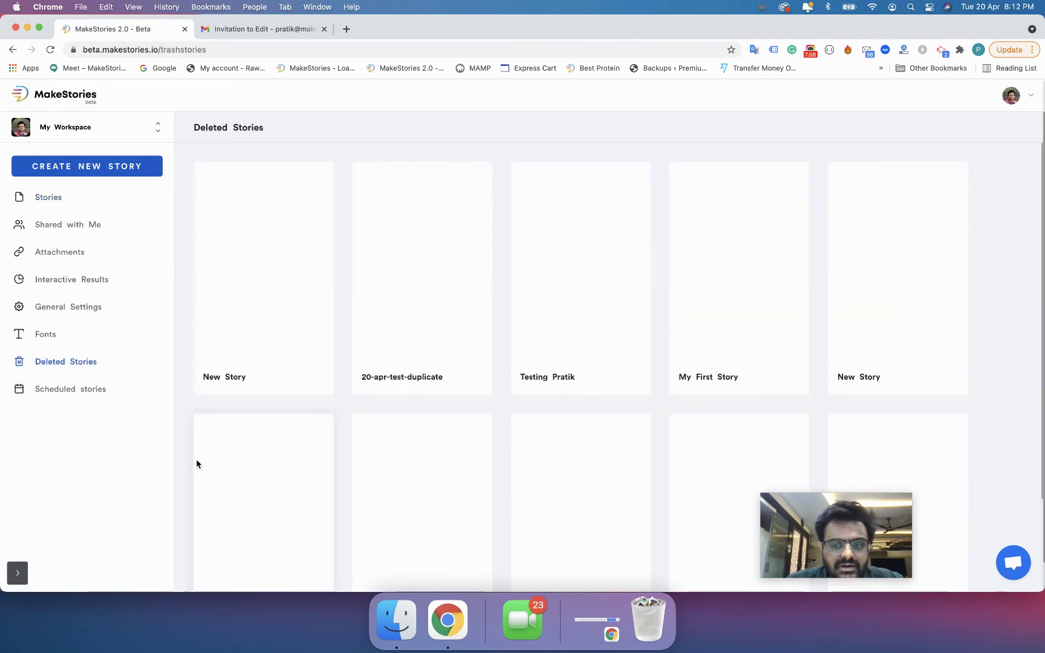
pyautogui.moveTo(243, 220)
pyautogui.click(310, 191)
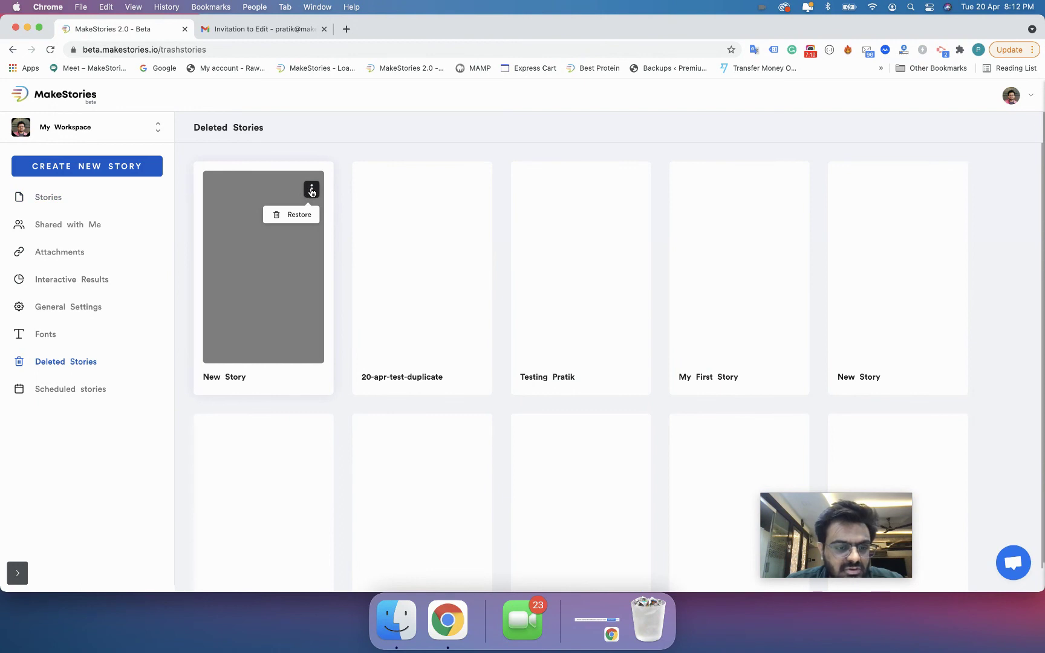
pyautogui.scroll(-10, 361, 329)
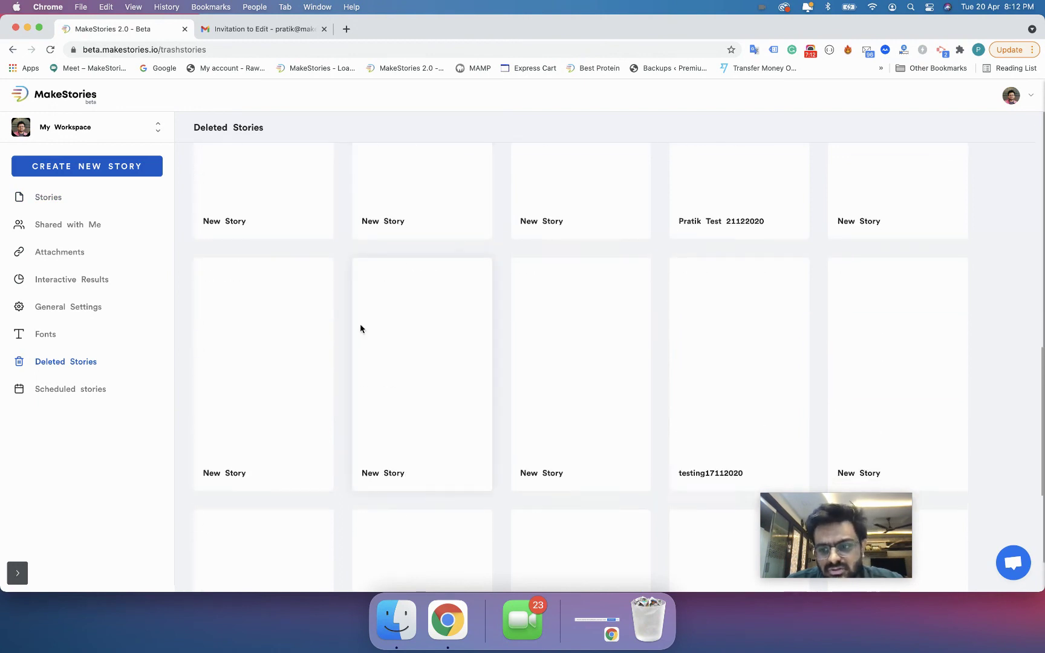
pyautogui.scroll(10, 360, 328)
pyautogui.click(82, 396)
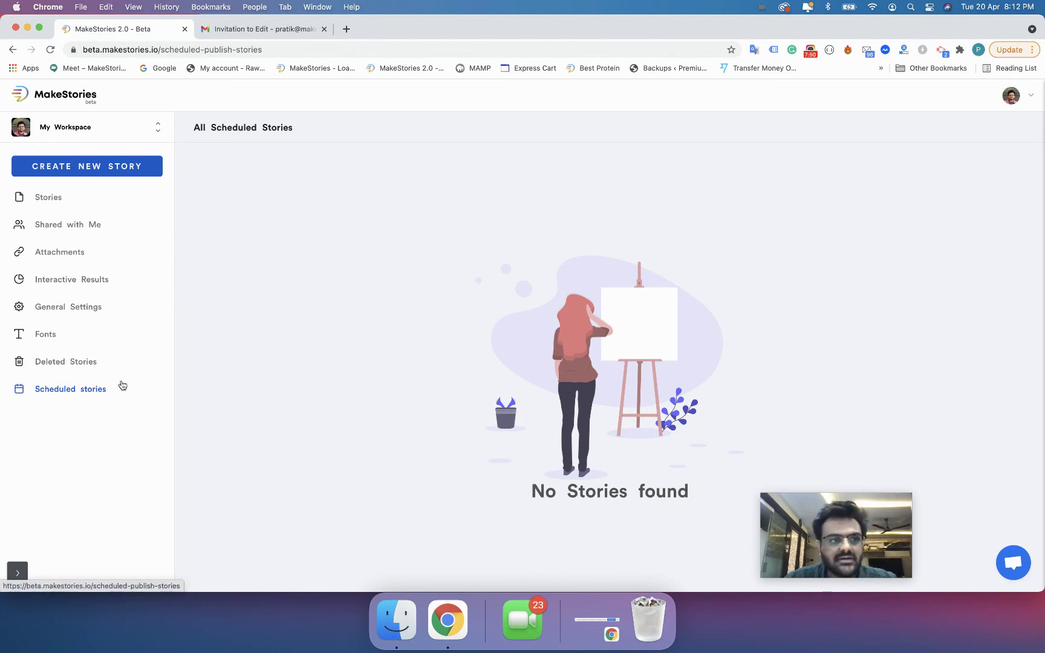
# - Visit Stories, Shared with Me and Deleted Stories, ending back on the Stories dashboard
pyautogui.click(59, 202)
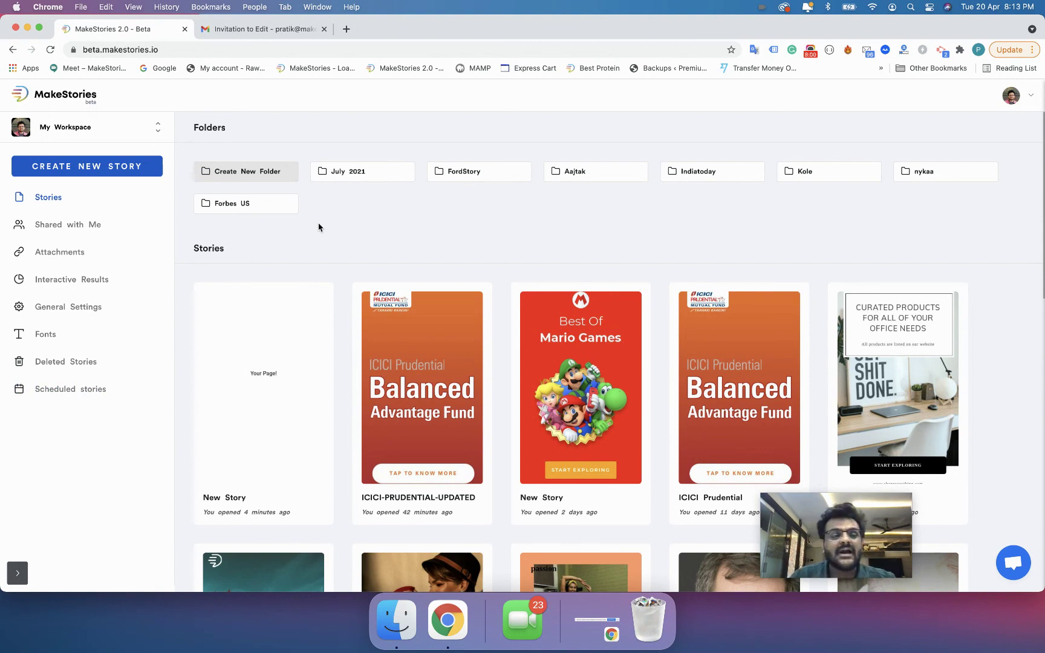
pyautogui.click(98, 229)
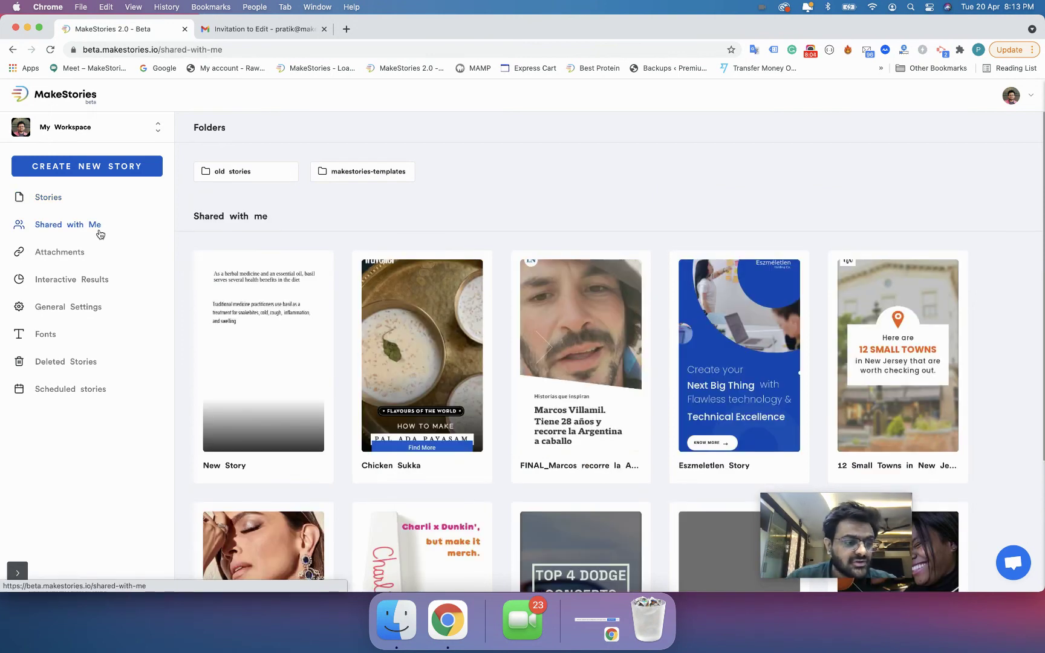
pyautogui.click(92, 369)
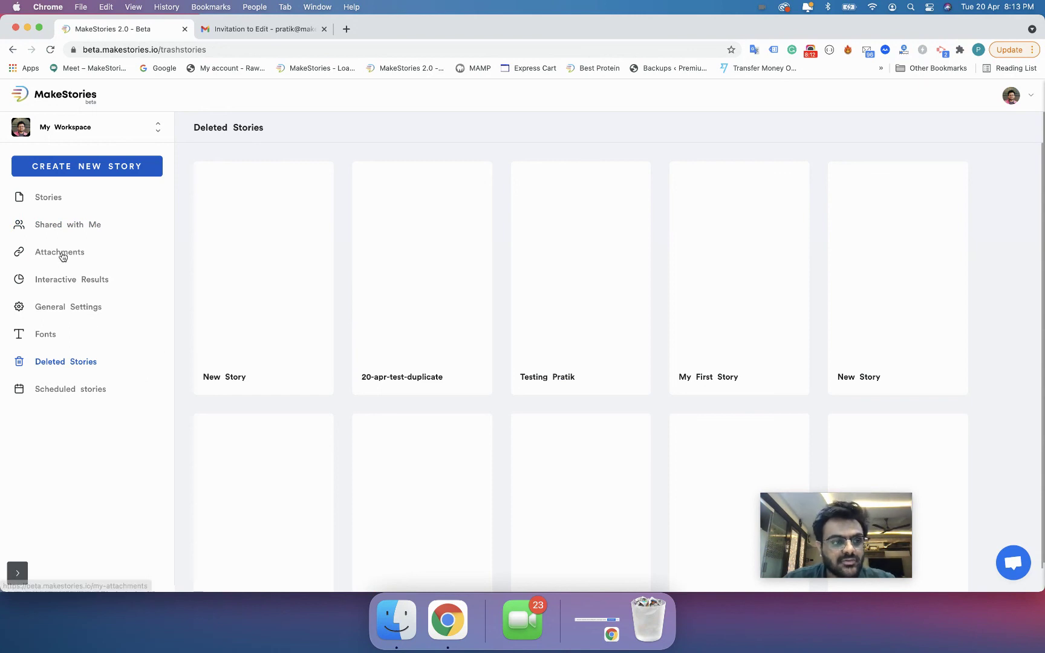
pyautogui.click(45, 199)
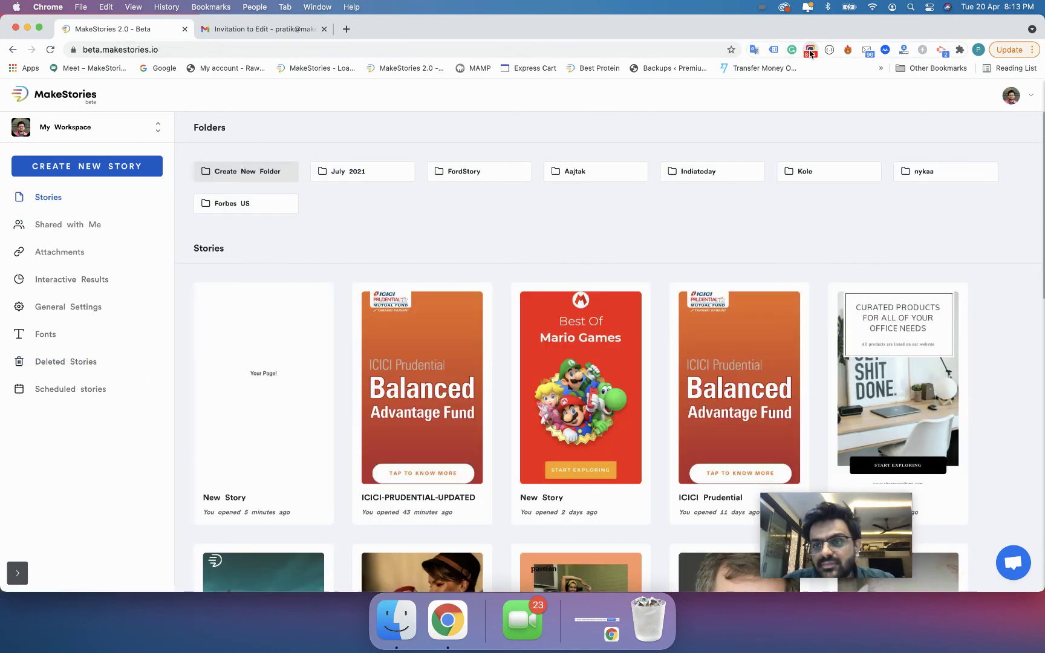